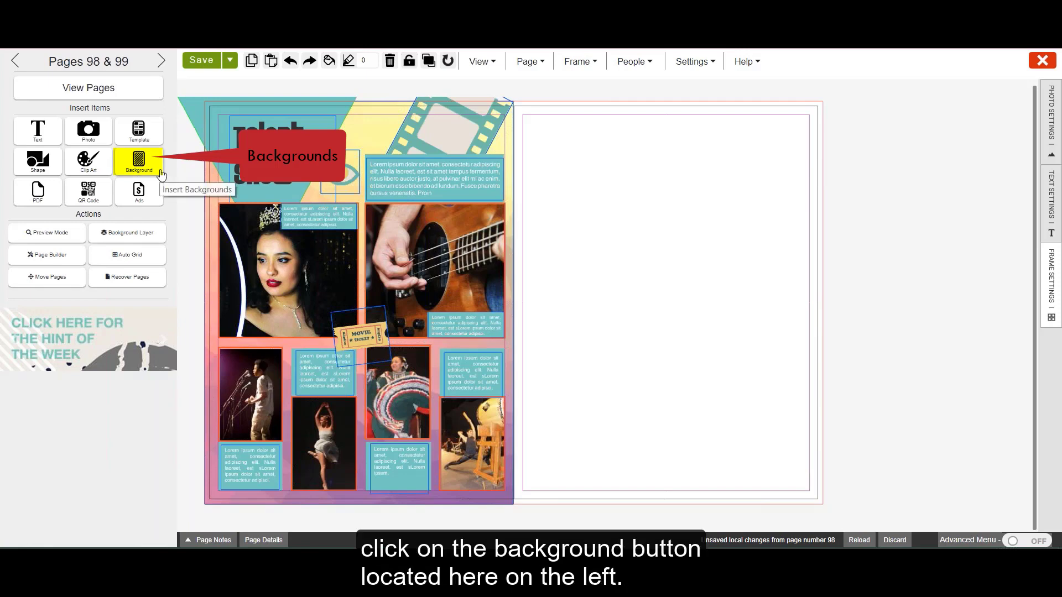
Apply the Geometric 031D background from the Geometric category to the empty right page
{"action": "left_click", "coordinate": [139, 161]}
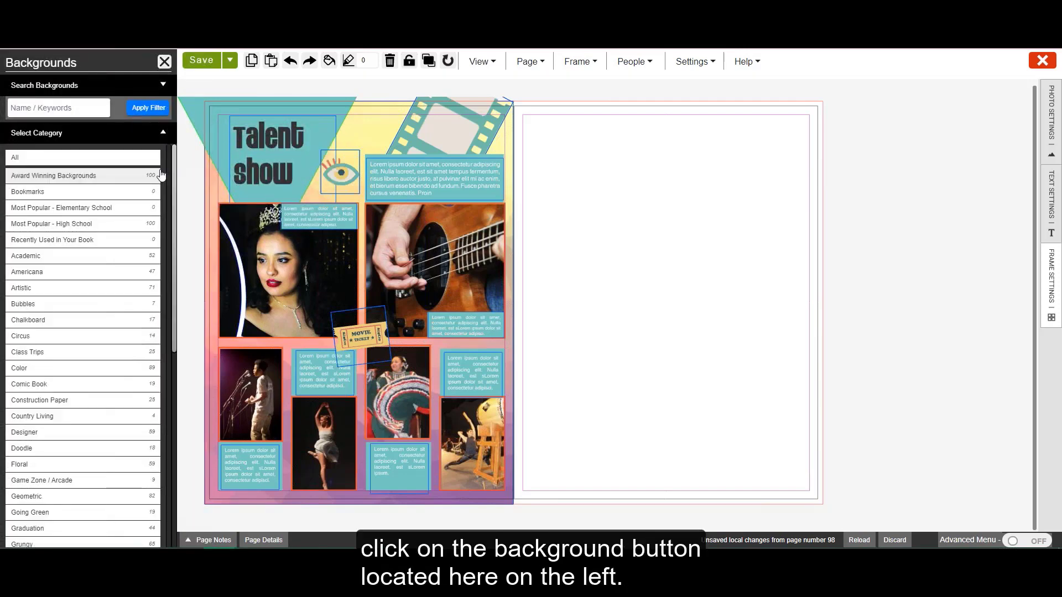
{"action": "scroll", "coordinate": [58, 269], "scroll_direction": "down", "scroll_amount": 3}
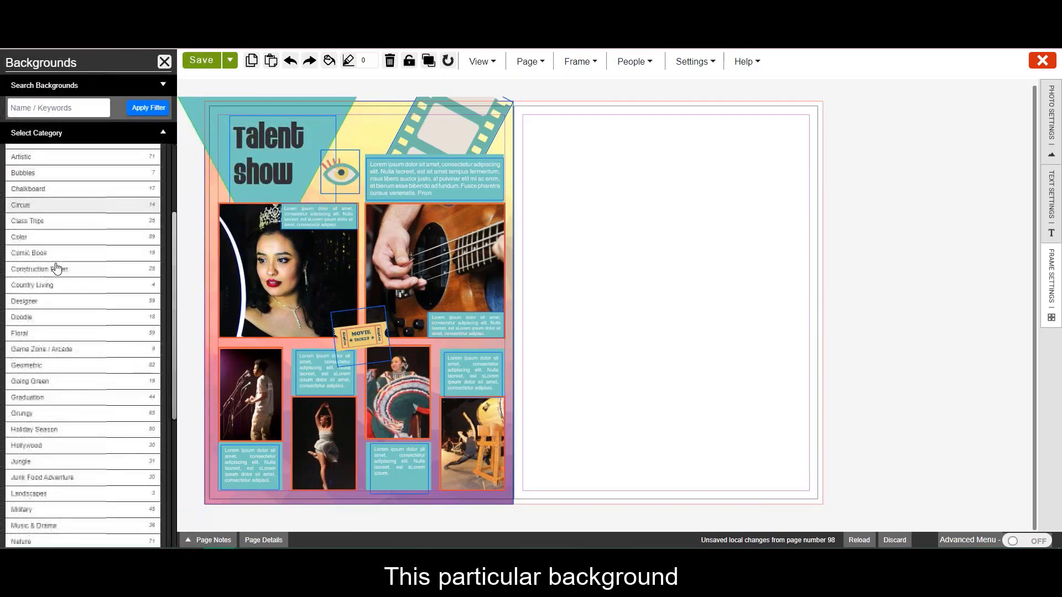
{"action": "scroll", "coordinate": [58, 269], "scroll_direction": "up", "scroll_amount": 1}
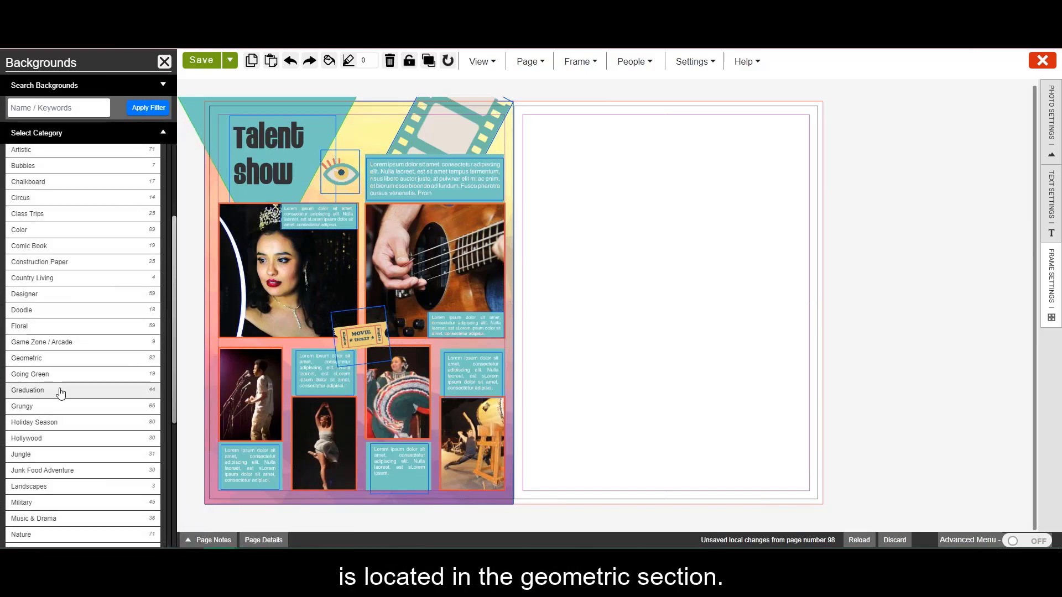
{"action": "left_click", "coordinate": [59, 358]}
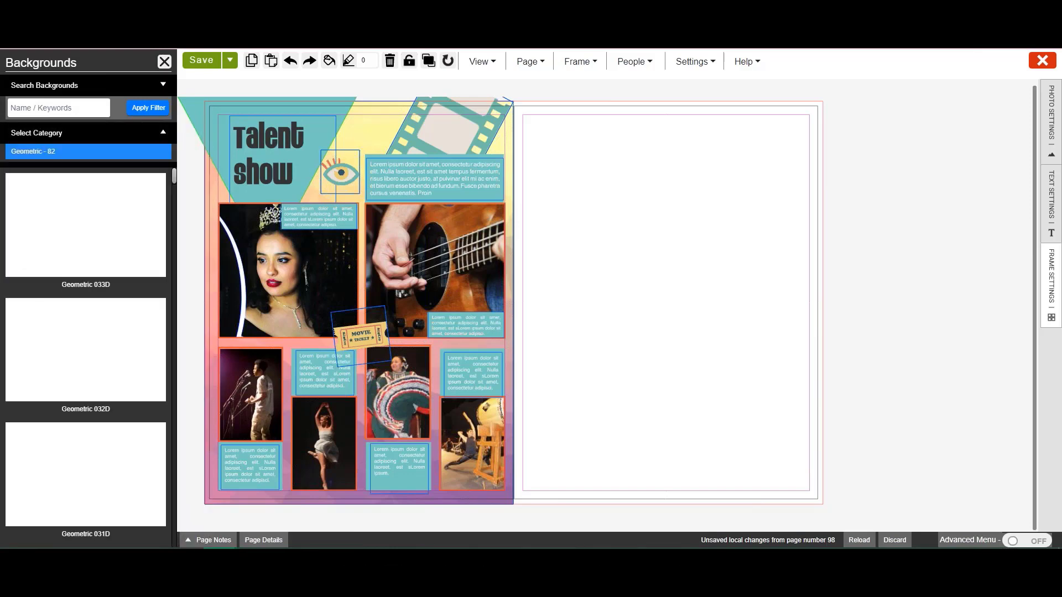
{"action": "scroll", "coordinate": [64, 362], "scroll_direction": "down", "scroll_amount": 1}
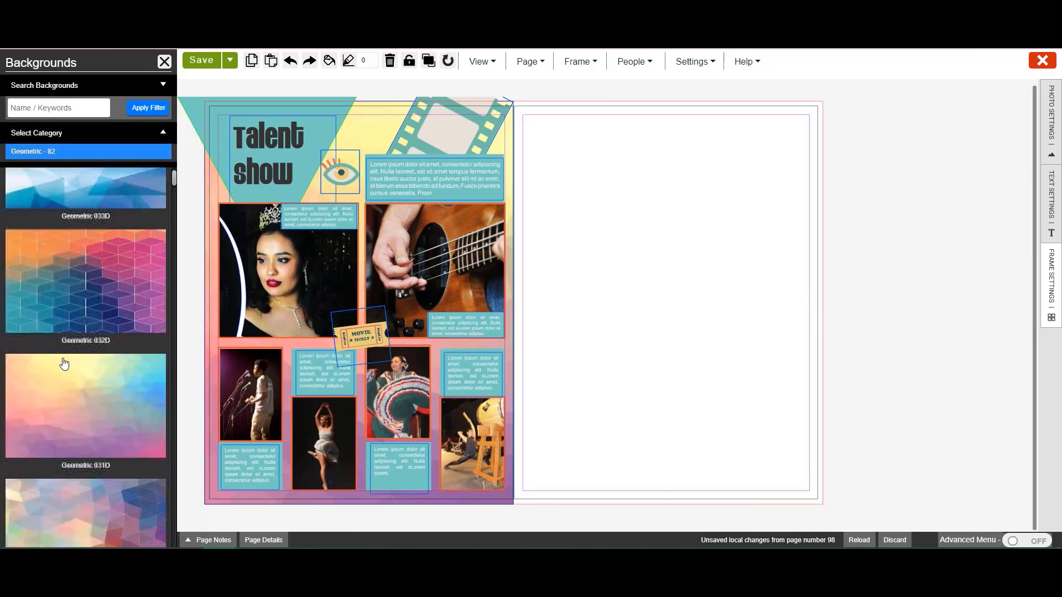
{"action": "left_click", "coordinate": [67, 393]}
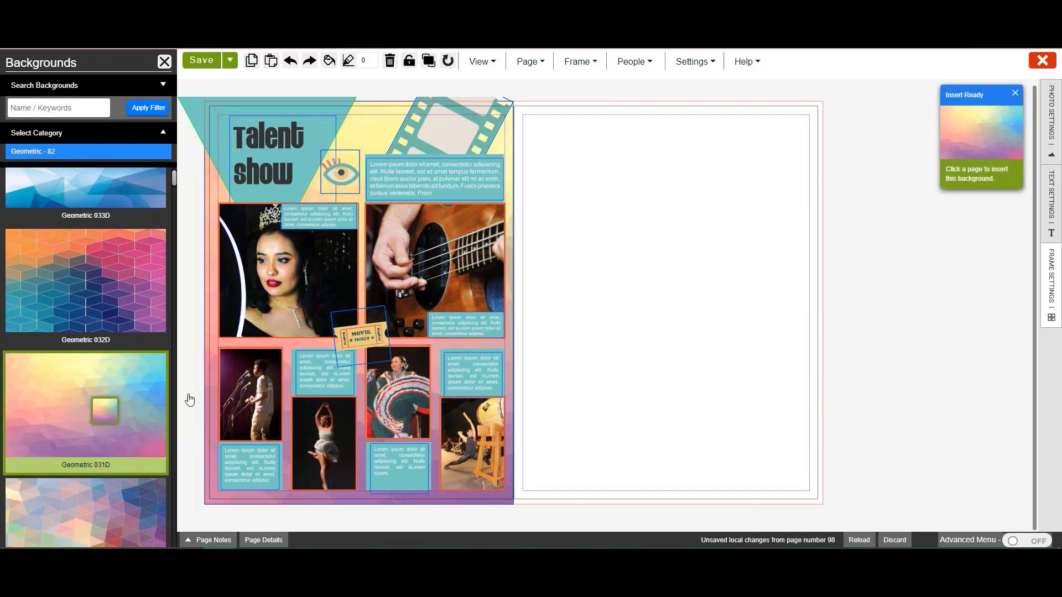
{"action": "left_click", "coordinate": [655, 257]}
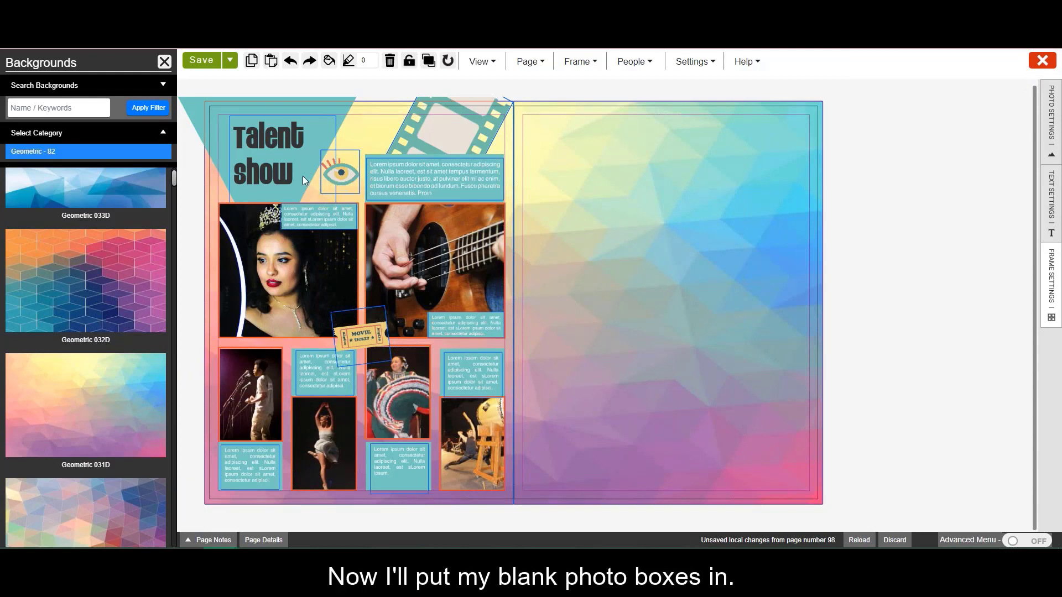
Insert a standard blank photo box on the right page, moved top-left and enlarged to a big square
{"action": "left_click", "coordinate": [163, 63]}
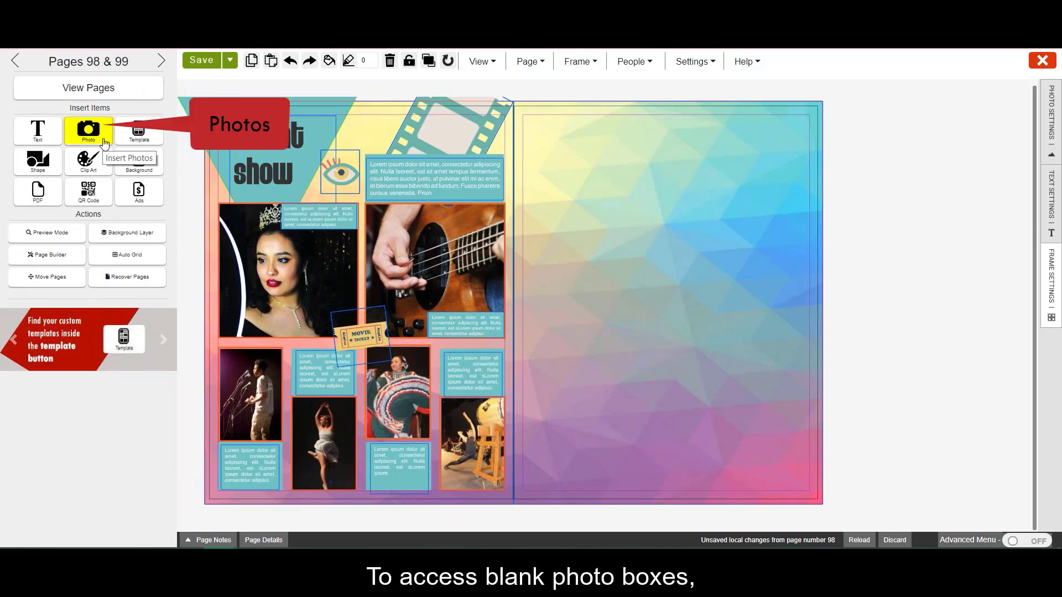
{"action": "left_click", "coordinate": [104, 143]}
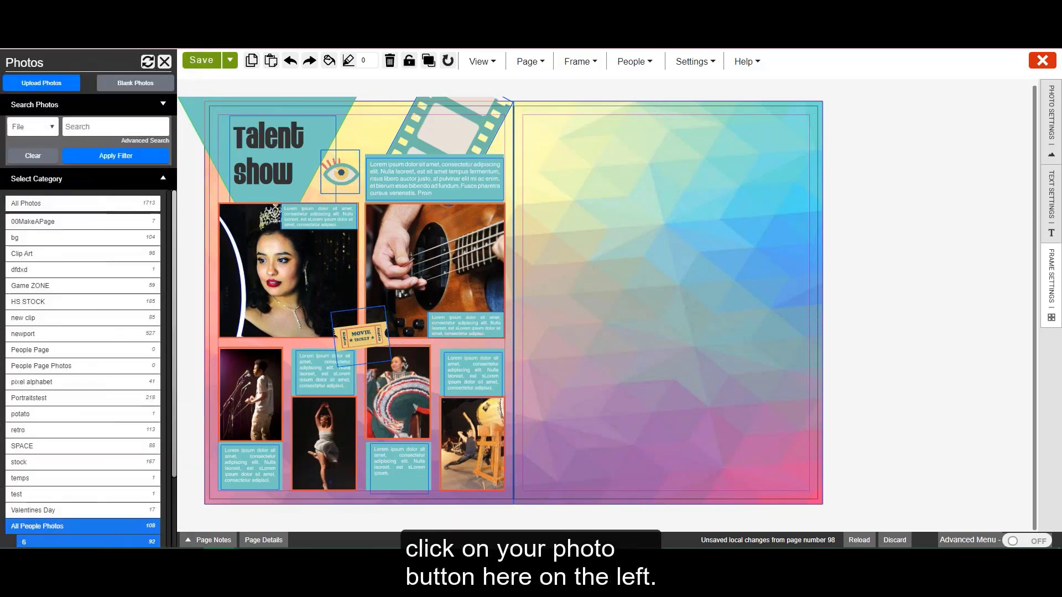
{"action": "left_click", "coordinate": [125, 89]}
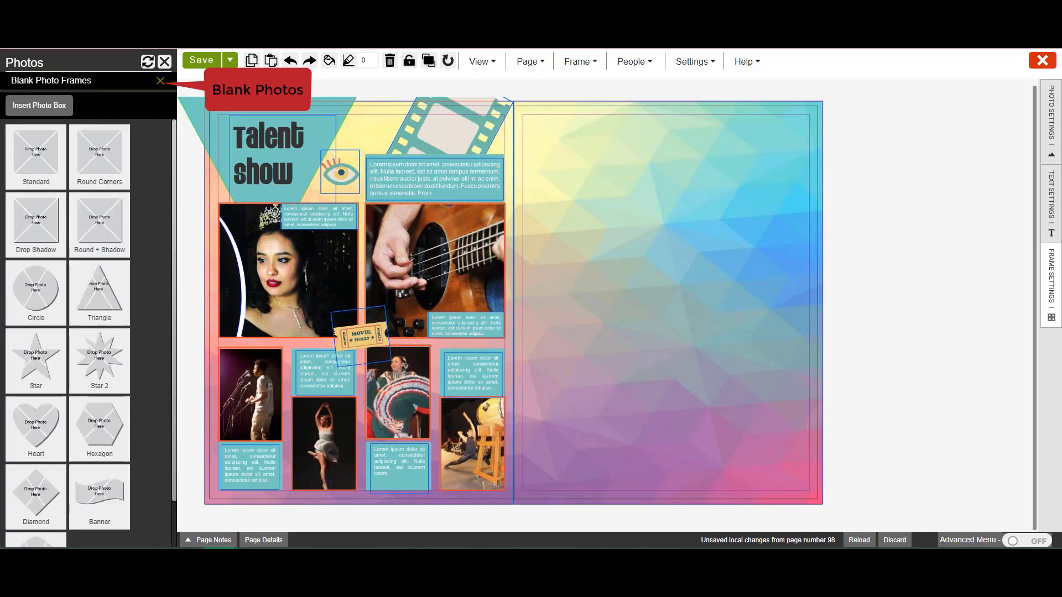
{"action": "left_click", "coordinate": [49, 167]}
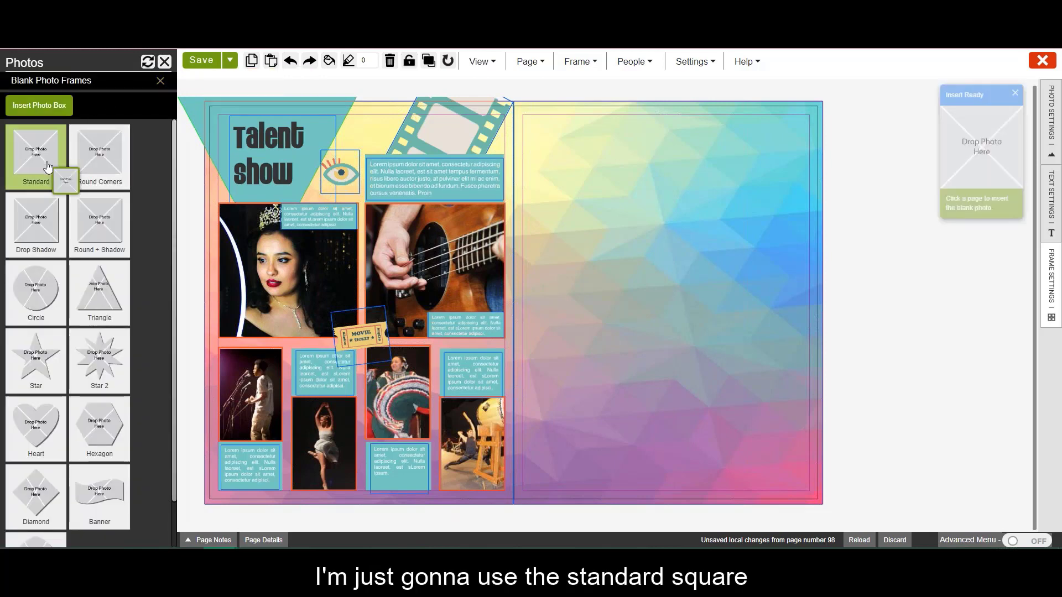
{"action": "left_click", "coordinate": [593, 199]}
{"action": "left_click_drag", "start_coordinate": [630, 230], "coordinate": [566, 236]}
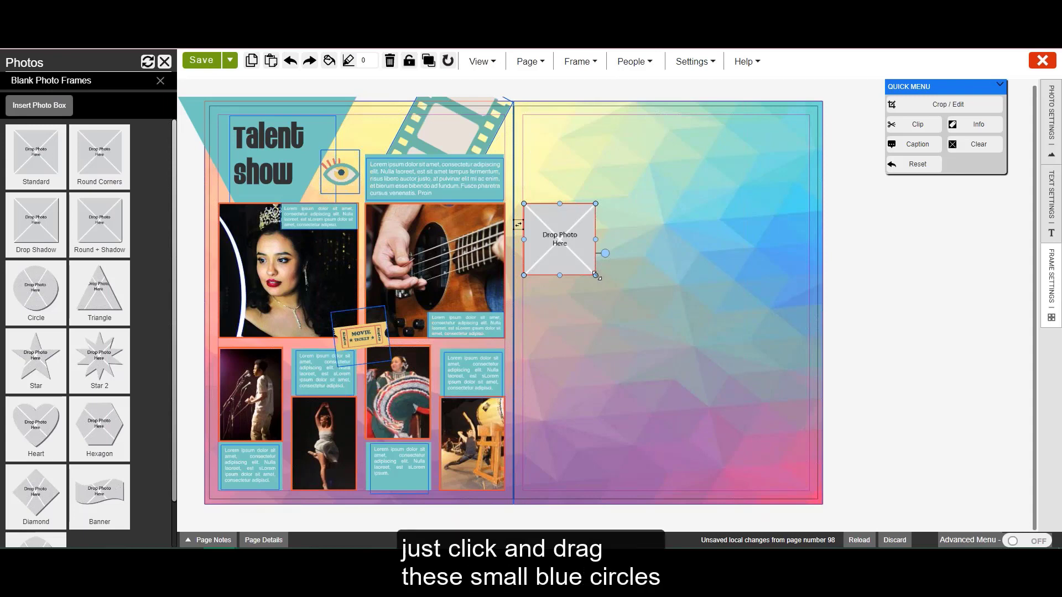
{"action": "left_click_drag", "start_coordinate": [597, 276], "coordinate": [634, 338]}
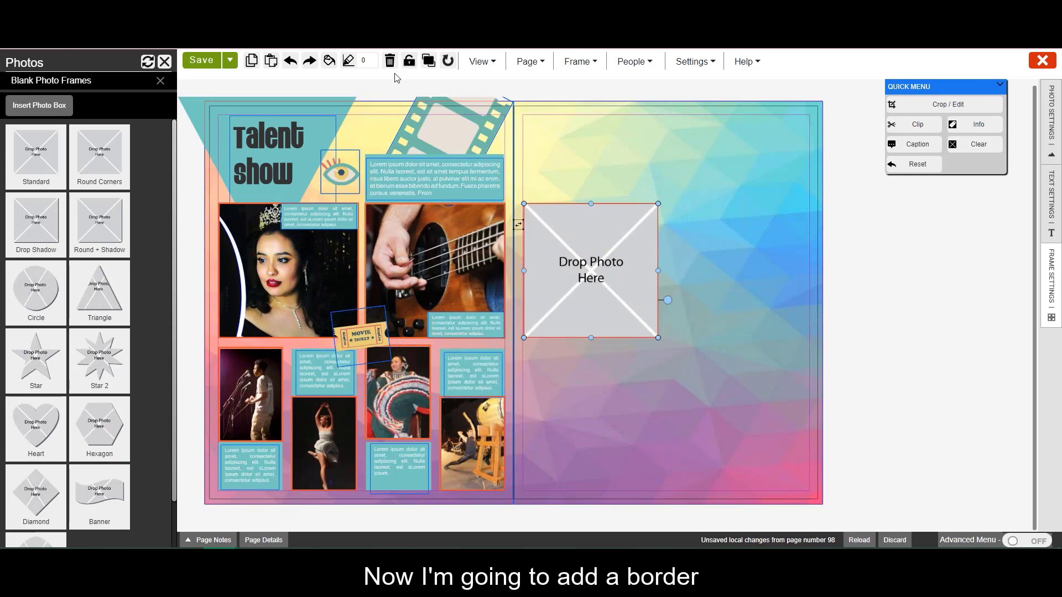
Give the photo box a Red Orange border of width 3
{"action": "left_click", "coordinate": [374, 60]}
{"action": "left_click", "coordinate": [374, 60]}
{"action": "left_click", "coordinate": [374, 61]}
{"action": "left_click", "coordinate": [348, 60]}
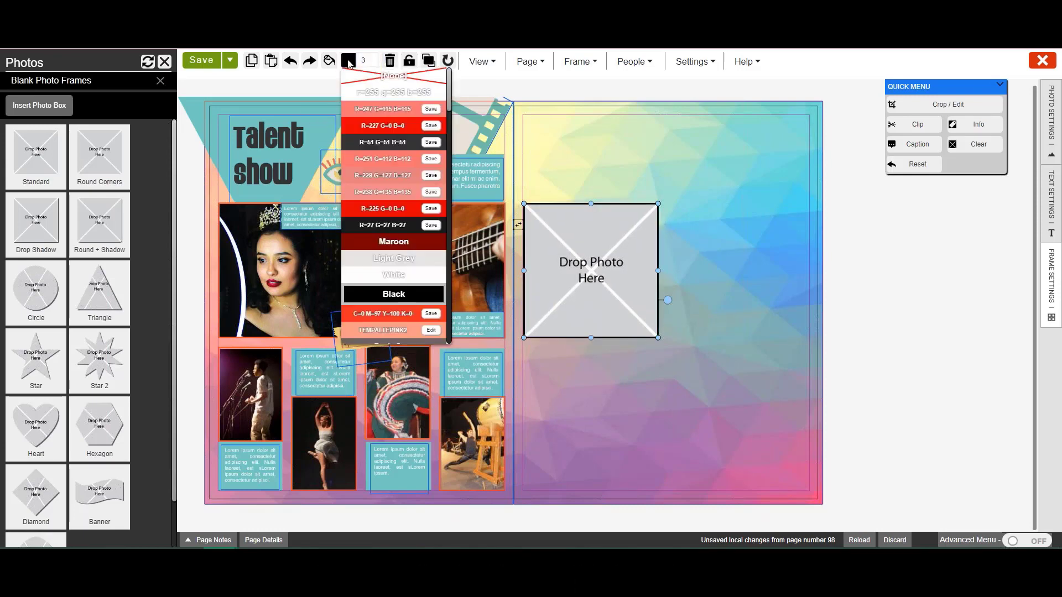
{"action": "left_click", "coordinate": [393, 222]}
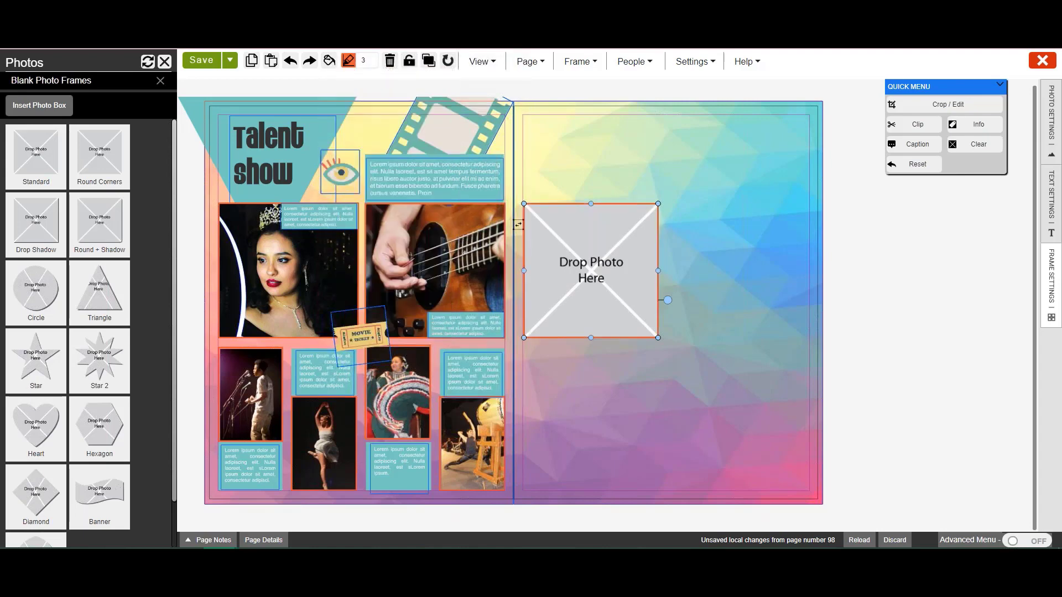
Copy and paste the photo box, placing the copy to the right of the original
{"action": "right_click", "coordinate": [580, 257]}
{"action": "left_click", "coordinate": [571, 385]}
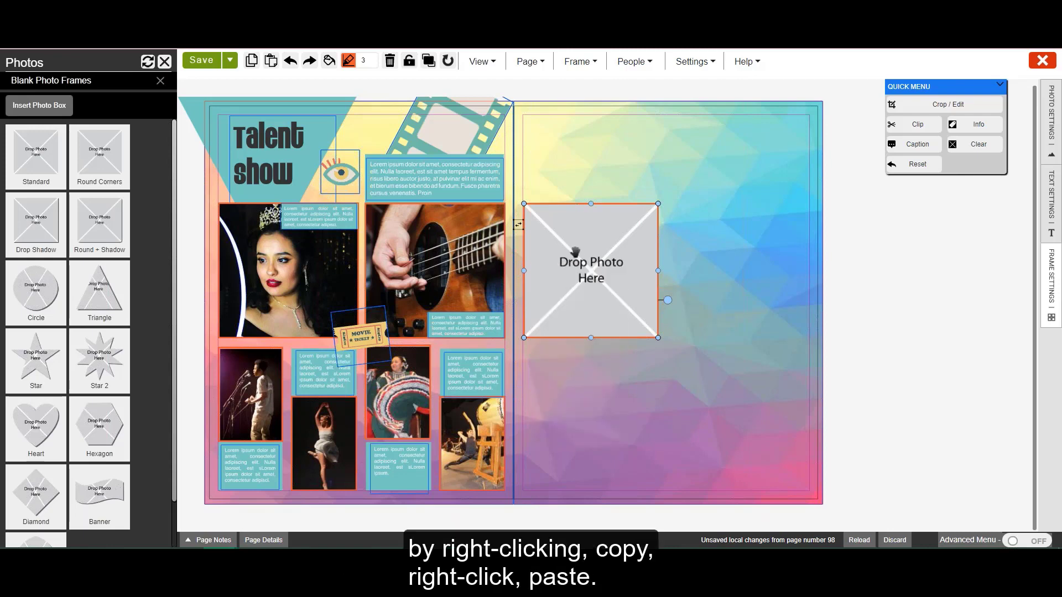
{"action": "right_click", "coordinate": [575, 238]}
{"action": "left_click", "coordinate": [586, 385]}
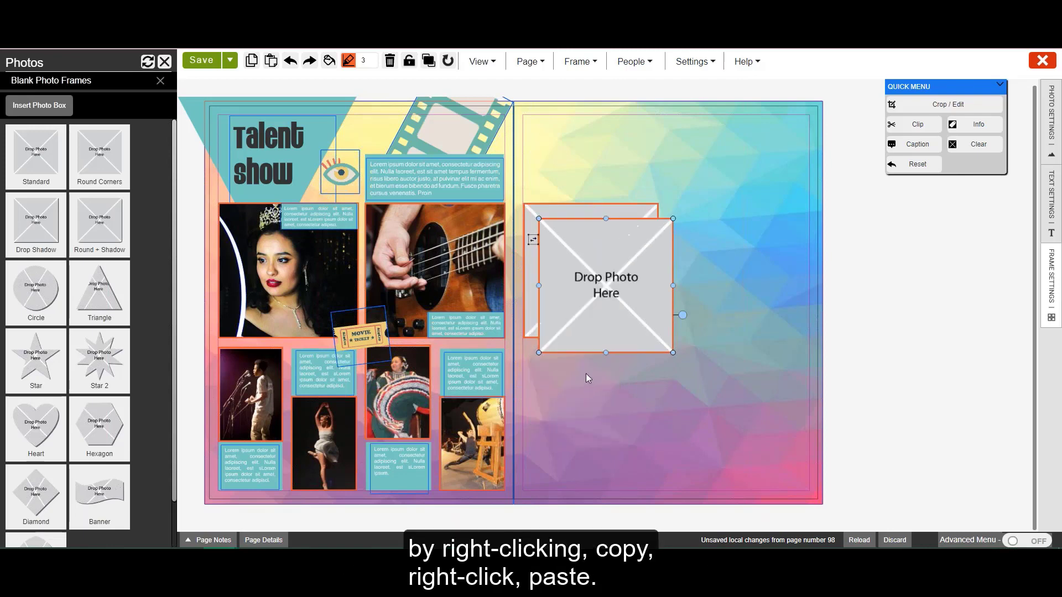
{"action": "left_click_drag", "start_coordinate": [621, 269], "coordinate": [740, 261]}
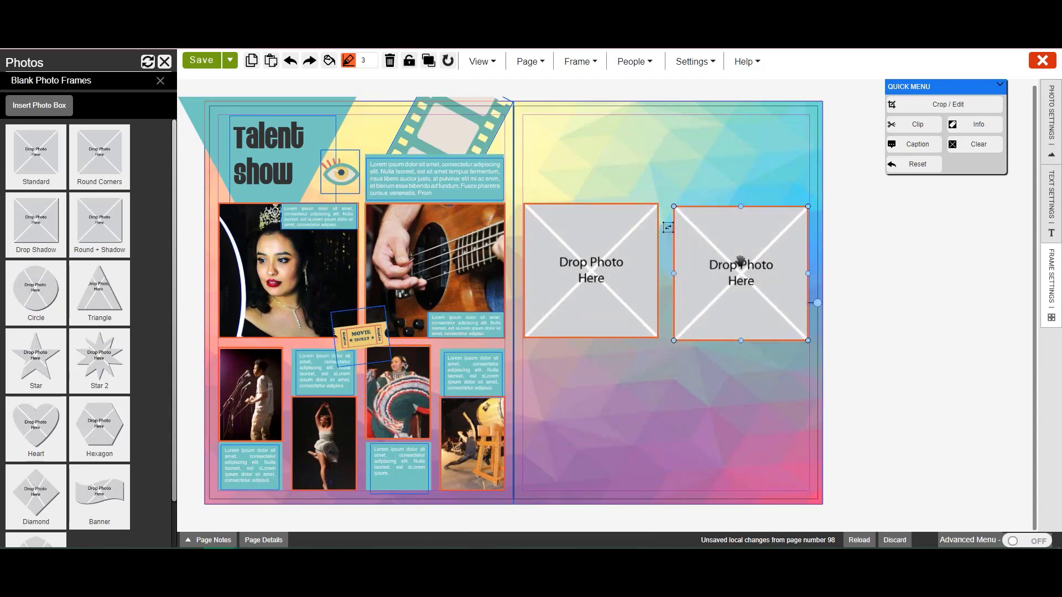
Align the tops of the two large photo boxes
{"action": "left_click", "coordinate": [590, 252]}
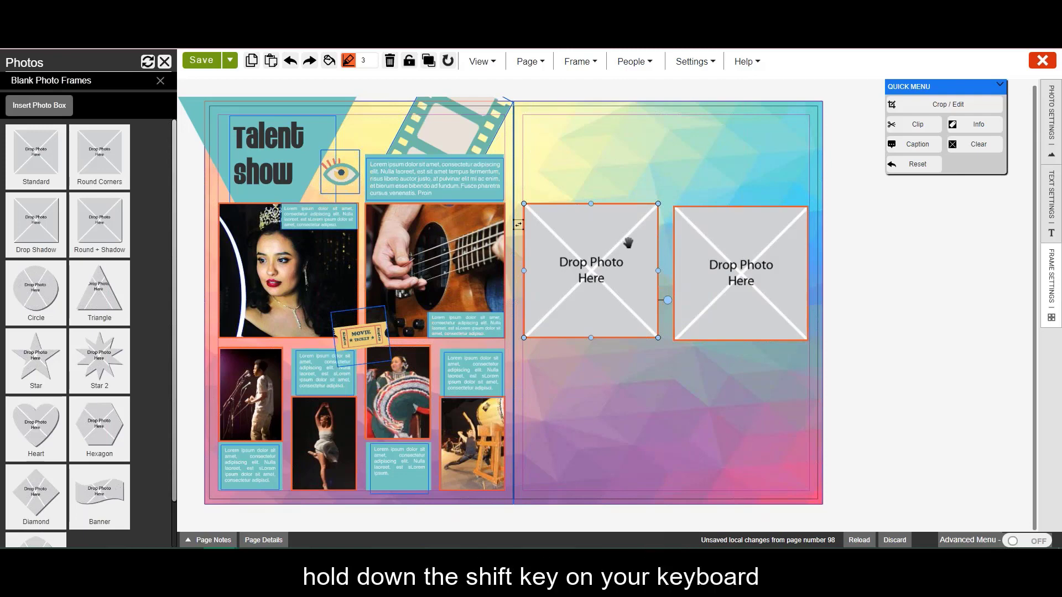
{"action": "left_click", "coordinate": [732, 229], "text": "shift"}
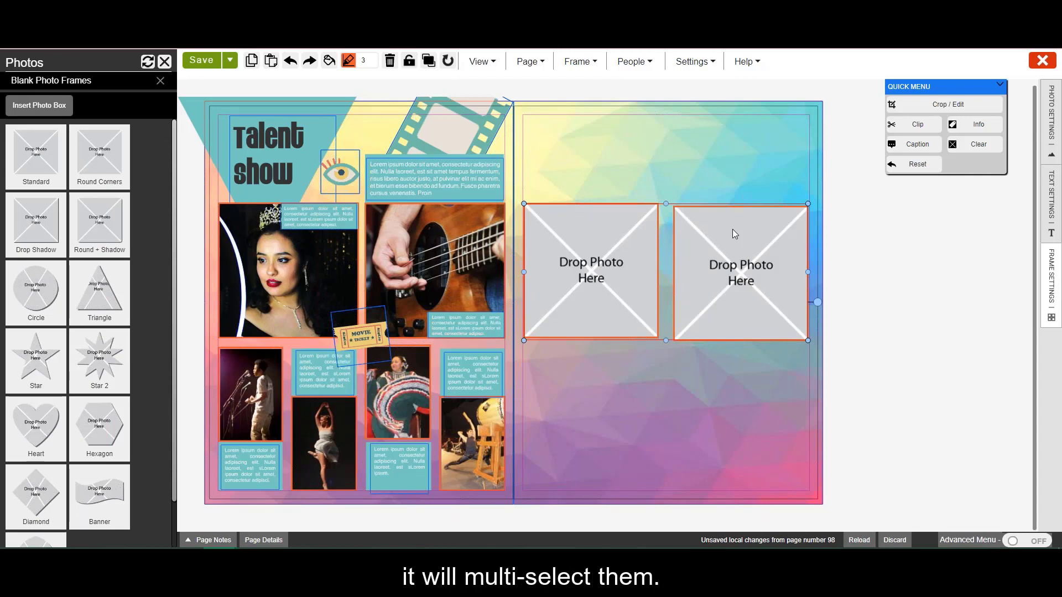
{"action": "right_click", "coordinate": [732, 229]}
{"action": "mouse_move", "coordinate": [739, 275]}
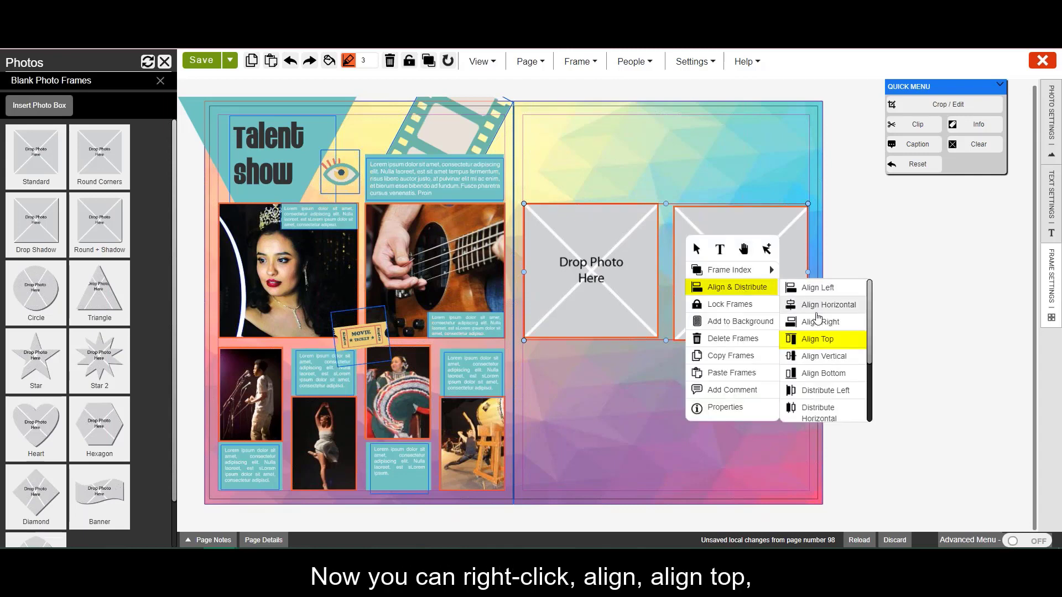
{"action": "left_click", "coordinate": [816, 338]}
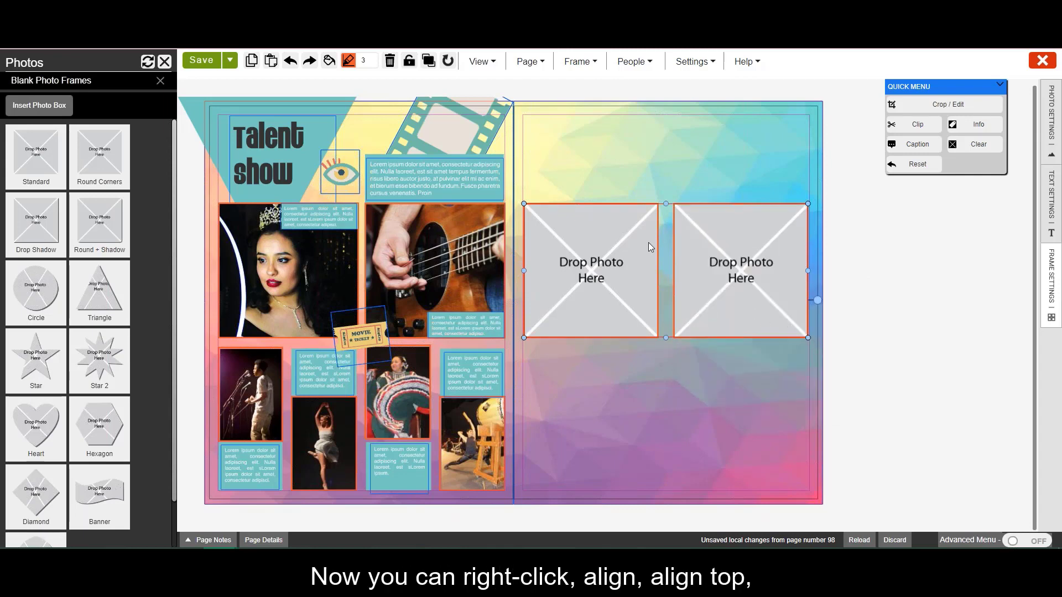
{"action": "left_click", "coordinate": [605, 373]}
{"action": "left_click", "coordinate": [589, 277]}
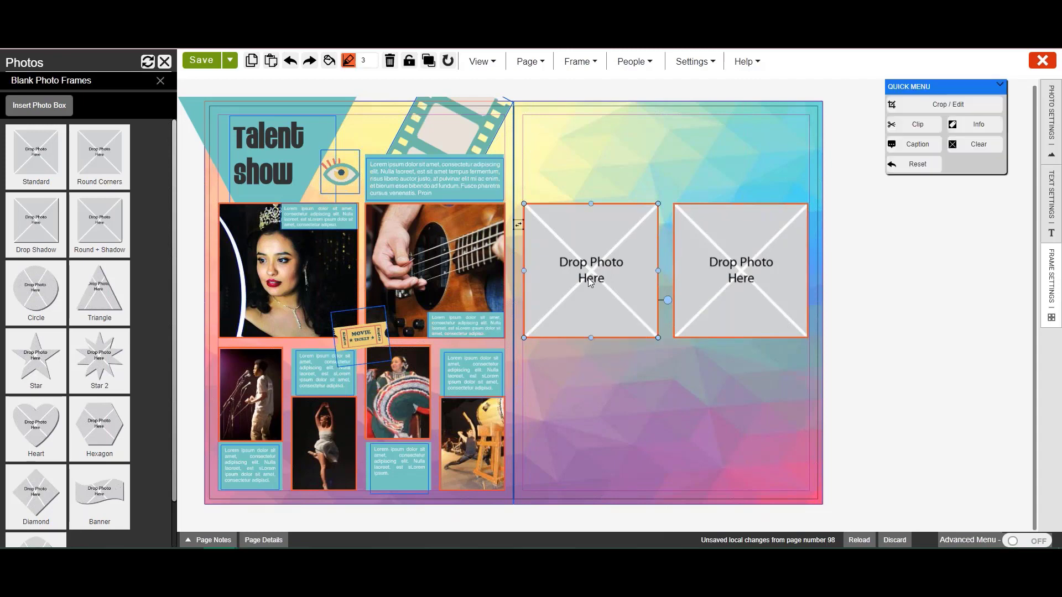
{"action": "right_click", "coordinate": [588, 278]}
Paste a copy below the left box, shrink it, and duplicate it into a small pair
{"action": "left_click", "coordinate": [587, 424]}
{"action": "left_click_drag", "start_coordinate": [581, 277], "coordinate": [578, 418]}
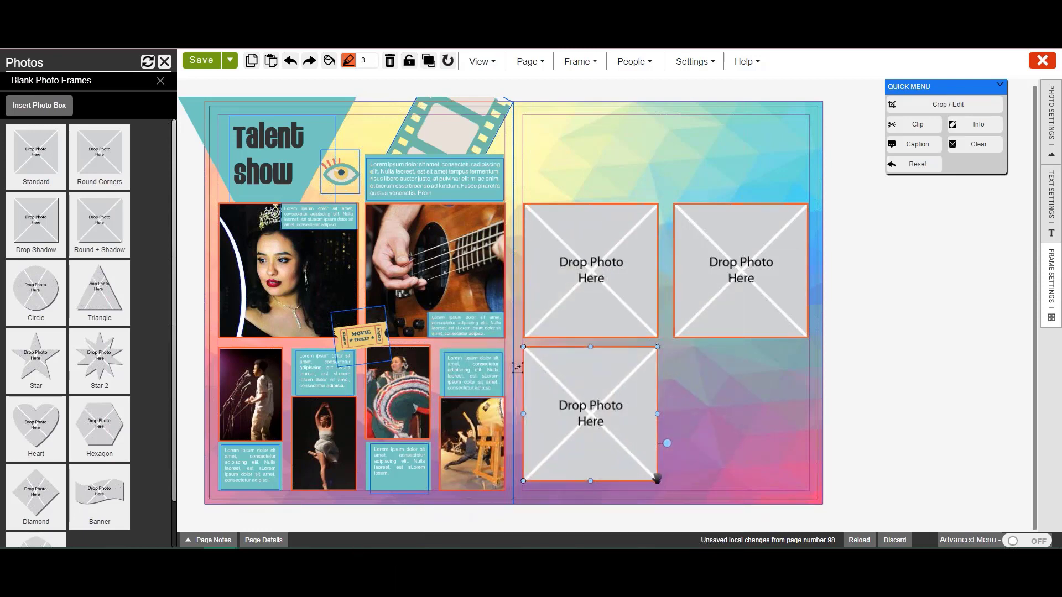
{"action": "left_click_drag", "start_coordinate": [657, 480], "coordinate": [593, 441]}
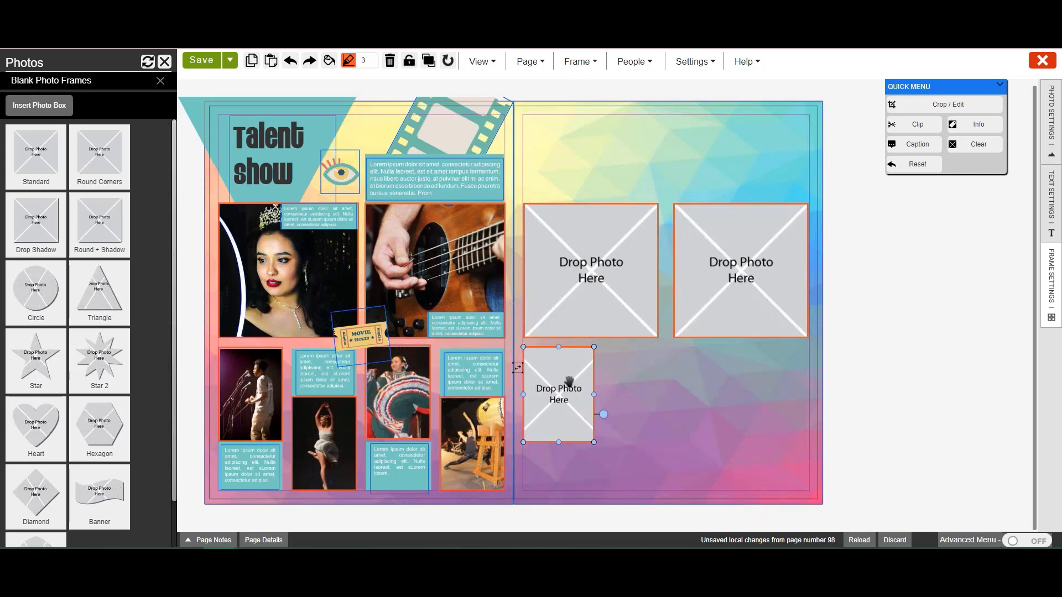
{"action": "right_click", "coordinate": [571, 386]}
{"action": "left_click", "coordinate": [574, 485]}
{"action": "right_click", "coordinate": [574, 402]}
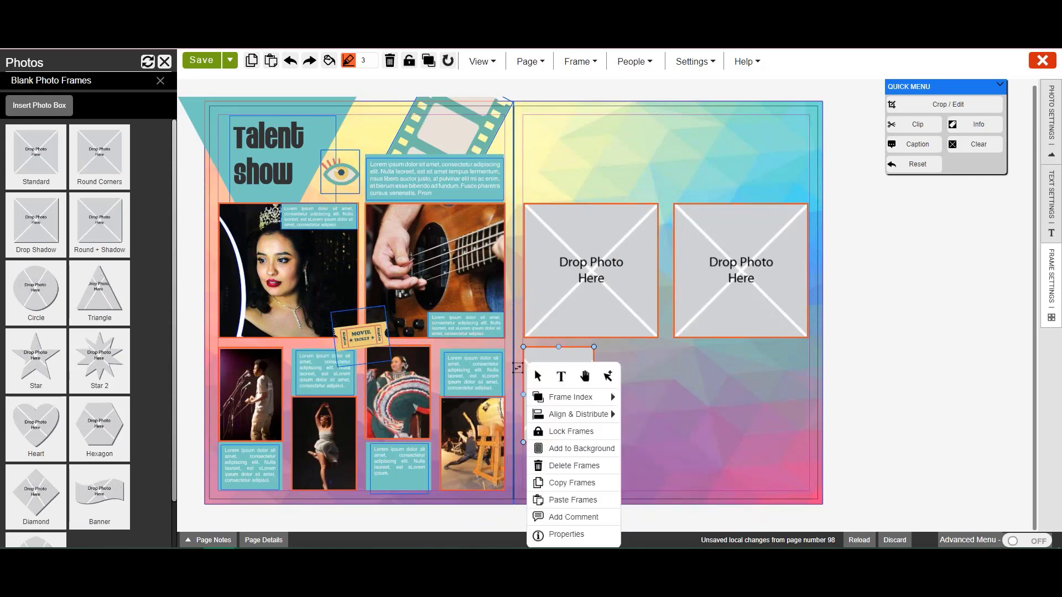
{"action": "left_click", "coordinate": [569, 498]}
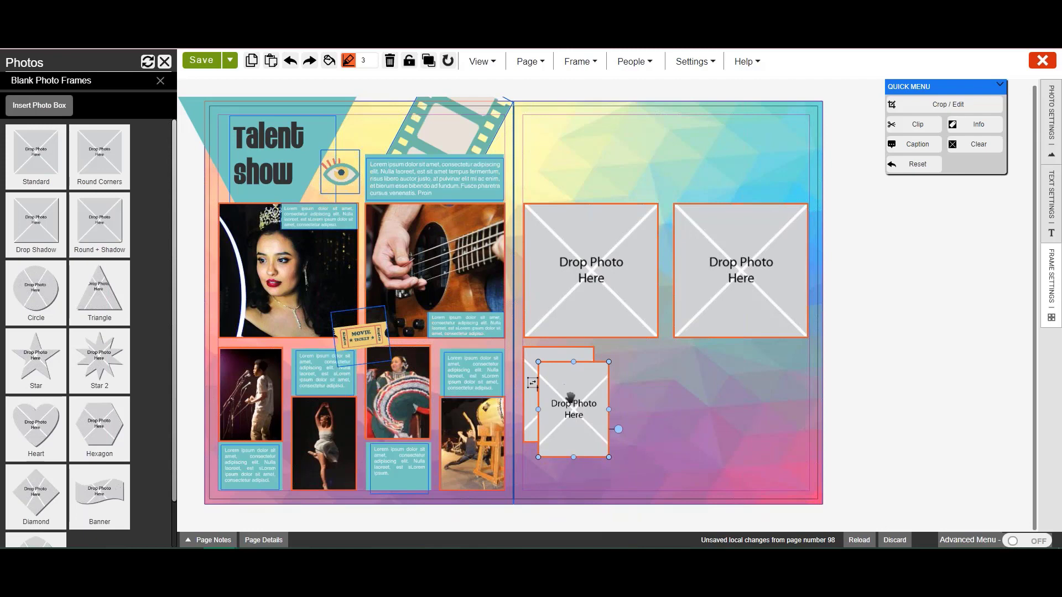
{"action": "left_click_drag", "start_coordinate": [570, 406], "coordinate": [618, 420]}
Copy the two small frames and paste a duplicate pair
{"action": "left_click", "coordinate": [592, 408], "text": "shift"}
{"action": "right_click", "coordinate": [627, 435]}
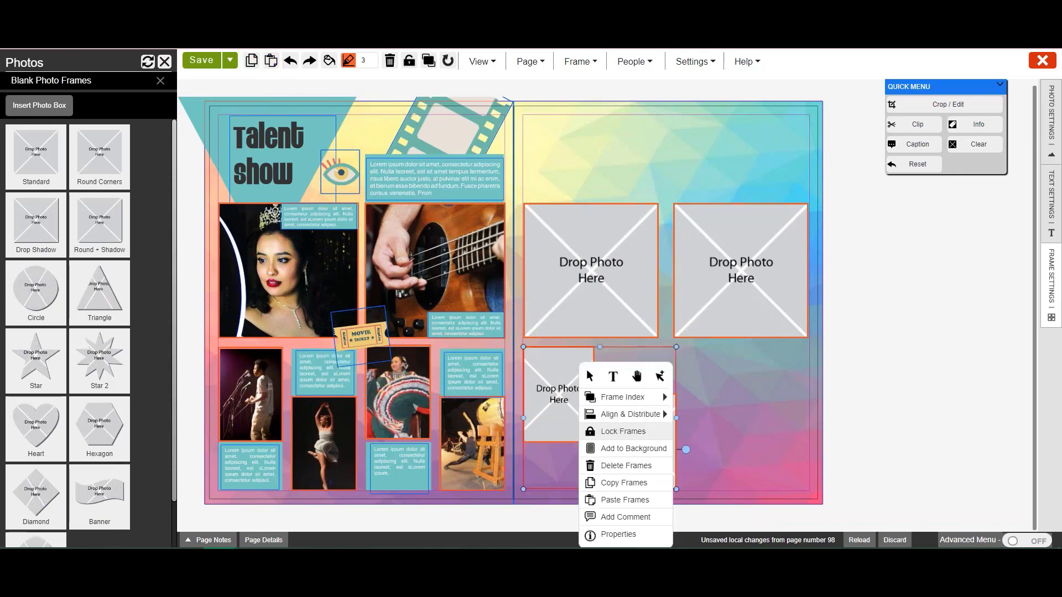
{"action": "left_click", "coordinate": [623, 482]}
{"action": "right_click", "coordinate": [634, 435]}
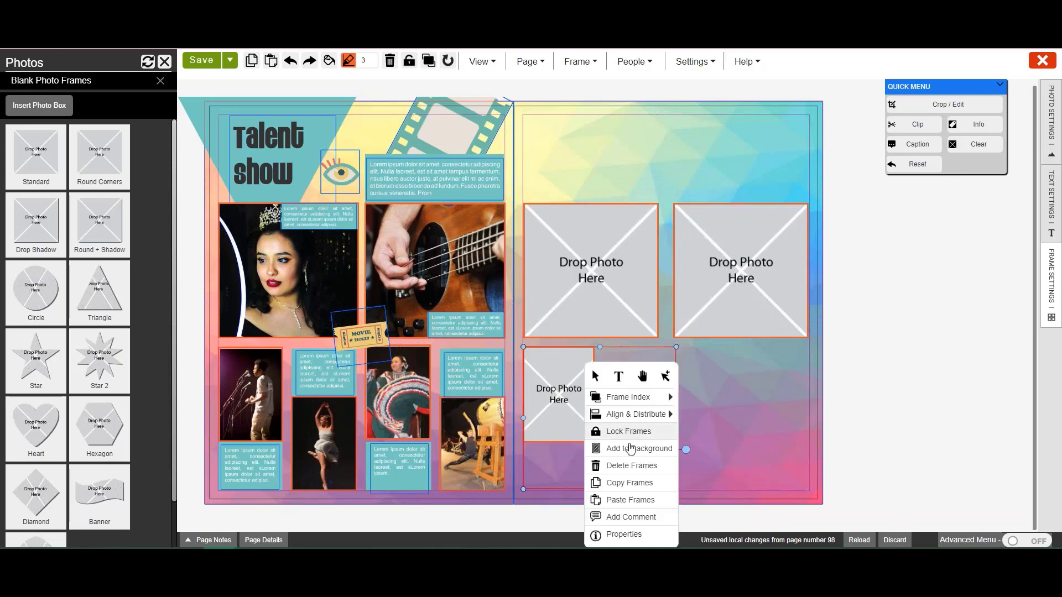
{"action": "left_click", "coordinate": [623, 501]}
Move the pasted pair right and nudge and resize the small frames into a staggered row
{"action": "left_click_drag", "start_coordinate": [682, 429], "coordinate": [777, 430]}
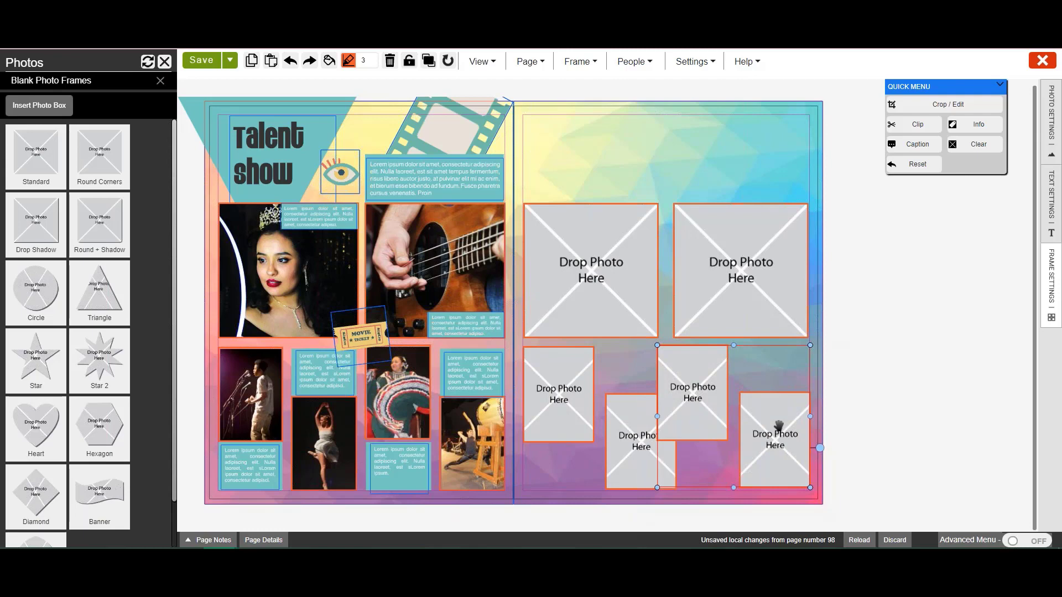
{"action": "left_click", "coordinate": [629, 367]}
{"action": "left_click", "coordinate": [632, 429]}
{"action": "left_click_drag", "start_coordinate": [633, 429], "coordinate": [623, 426]}
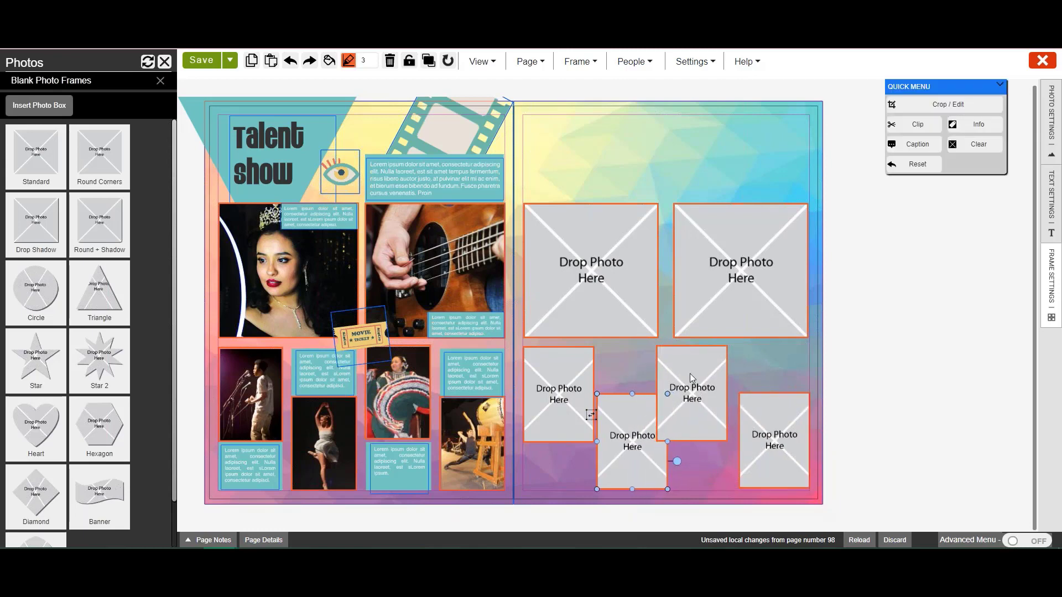
{"action": "left_click_drag", "start_coordinate": [694, 377], "coordinate": [705, 381]}
{"action": "left_click", "coordinate": [744, 450]}
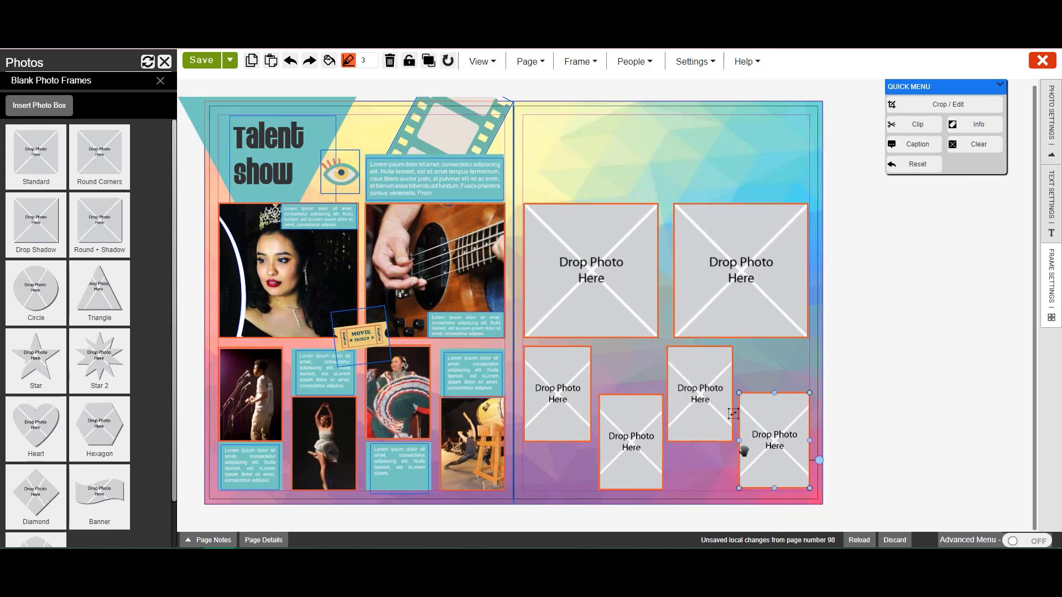
{"action": "left_click_drag", "start_coordinate": [737, 440], "coordinate": [741, 439]}
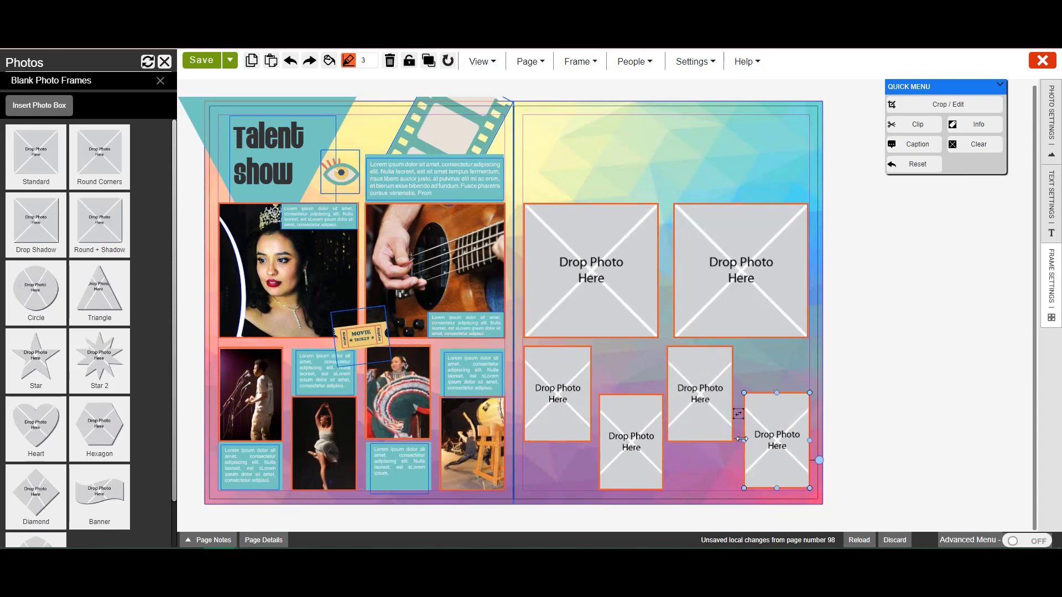
{"action": "left_click_drag", "start_coordinate": [699, 396], "coordinate": [704, 395]}
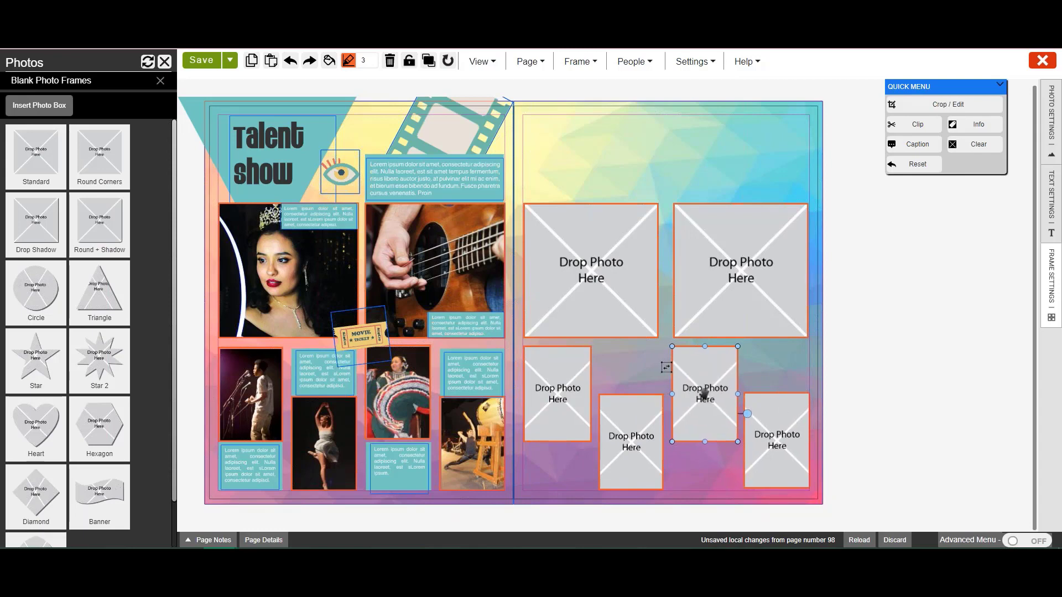
Top-align the left small frame with the upper-middle frame
{"action": "left_click", "coordinate": [581, 390]}
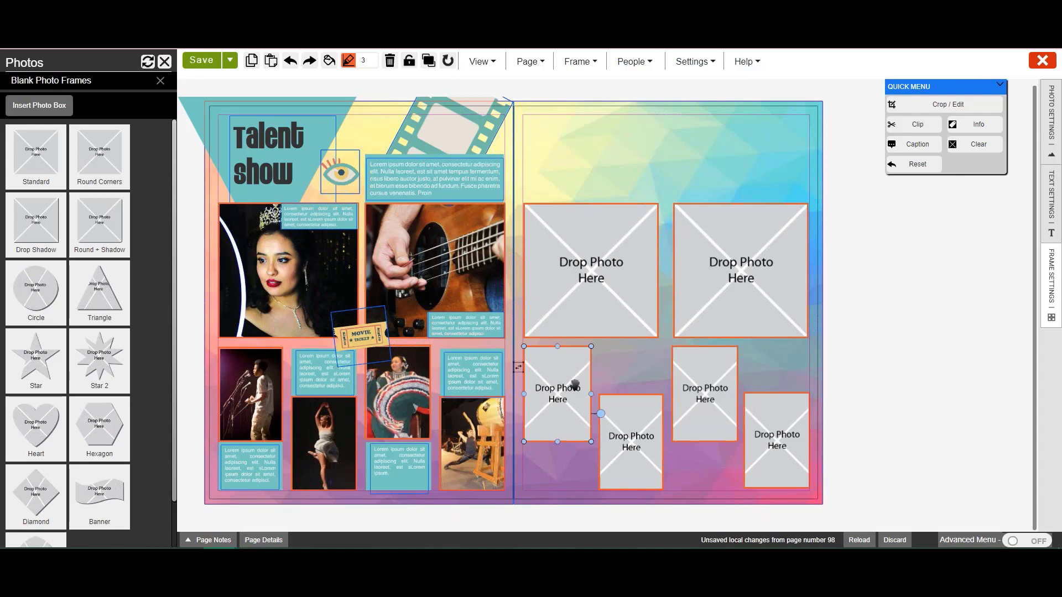
{"action": "left_click", "coordinate": [710, 382], "text": "shift"}
{"action": "right_click", "coordinate": [712, 382]}
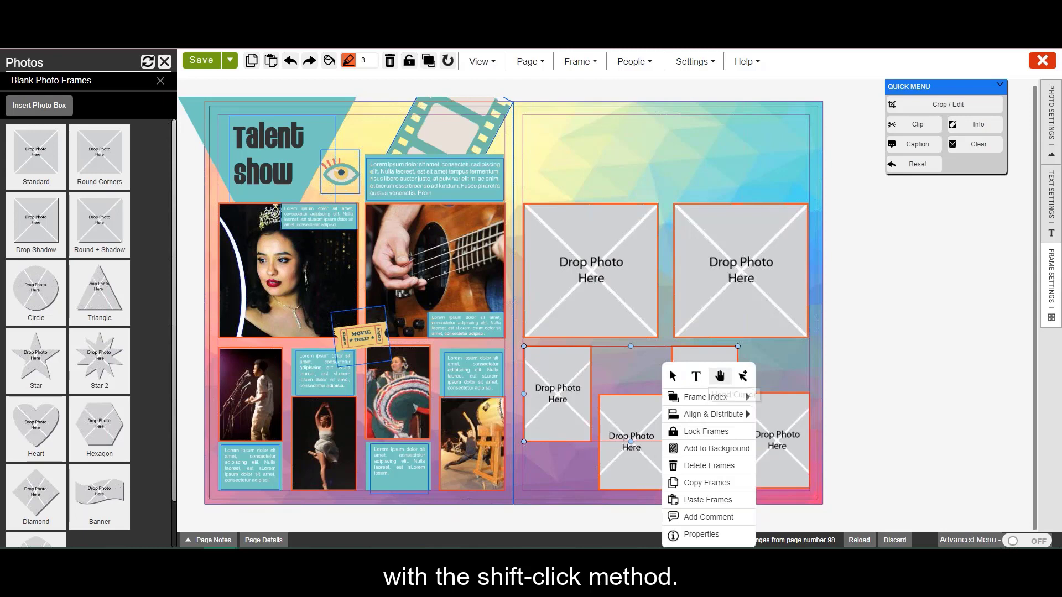
{"action": "mouse_move", "coordinate": [713, 414]}
{"action": "left_click", "coordinate": [790, 471]}
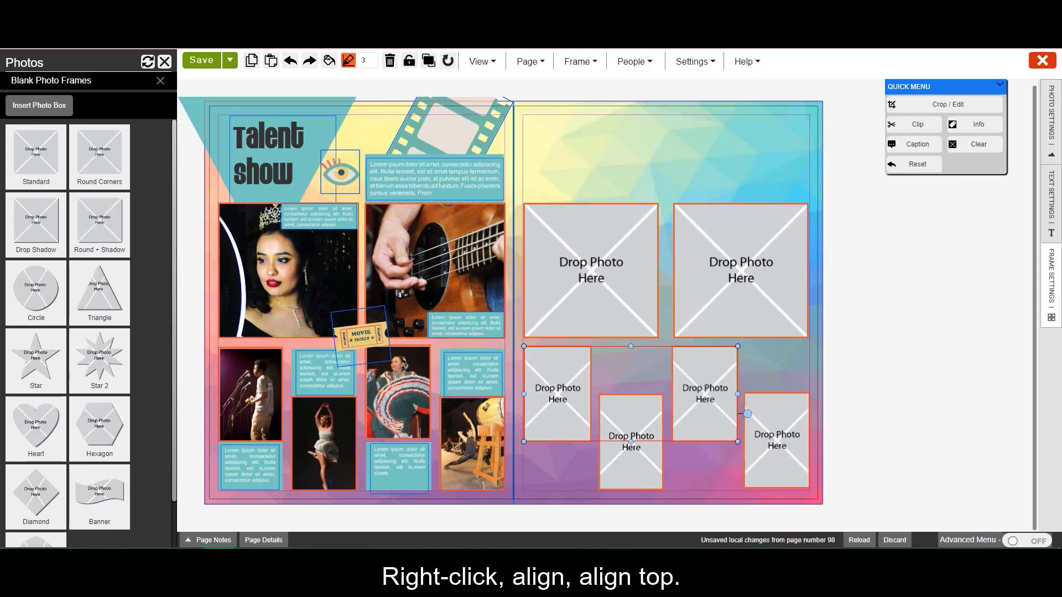
{"action": "left_click", "coordinate": [636, 462]}
Top-align the lower-middle and bottom-right small frames
{"action": "left_click", "coordinate": [632, 453]}
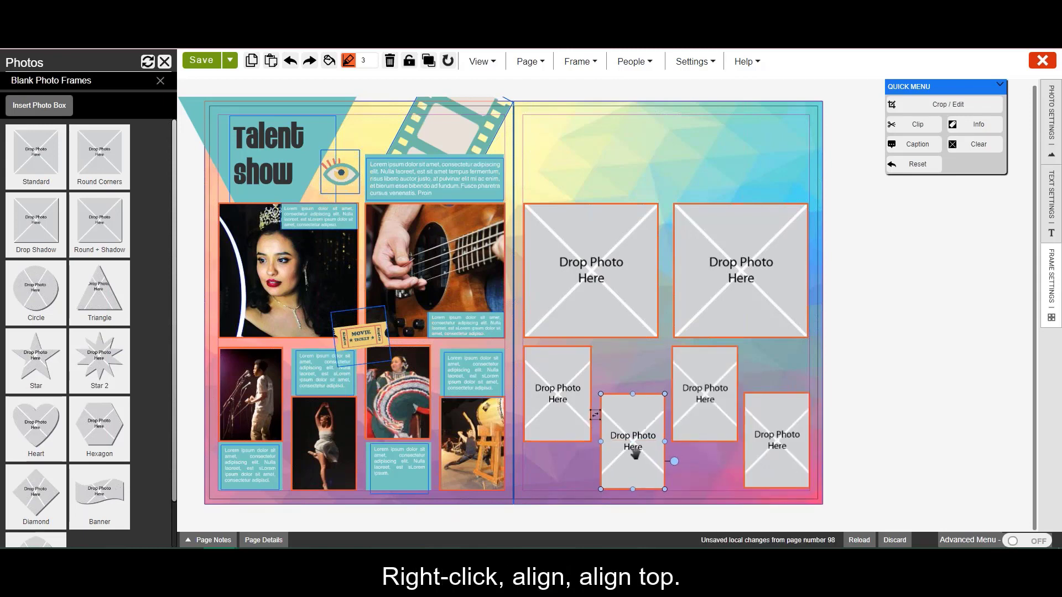
{"action": "left_click_drag", "start_coordinate": [632, 452], "coordinate": [633, 452]}
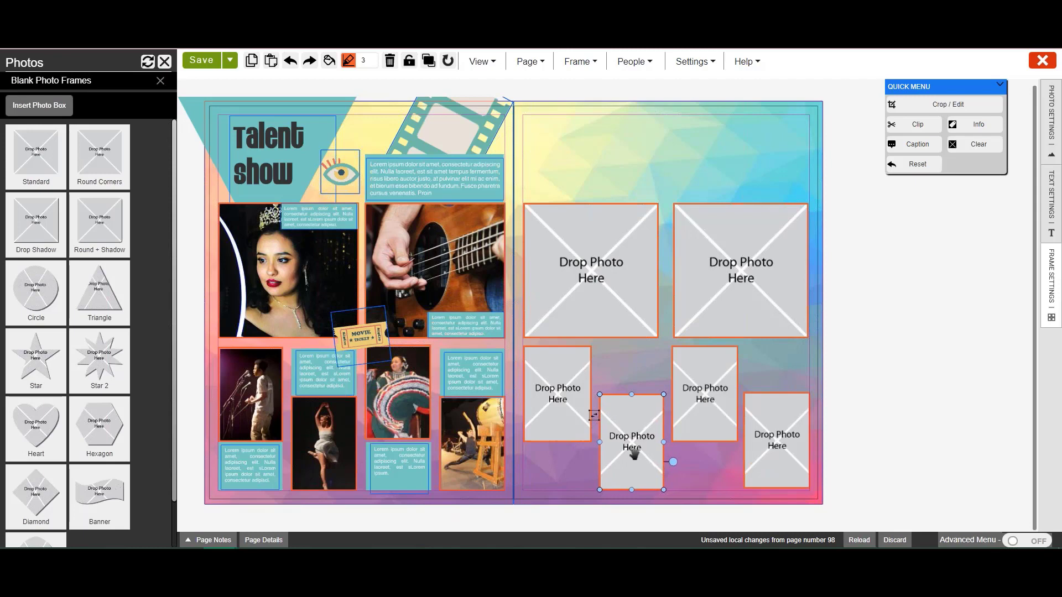
{"action": "left_click", "coordinate": [781, 427], "text": "shift"}
{"action": "right_click", "coordinate": [737, 421]}
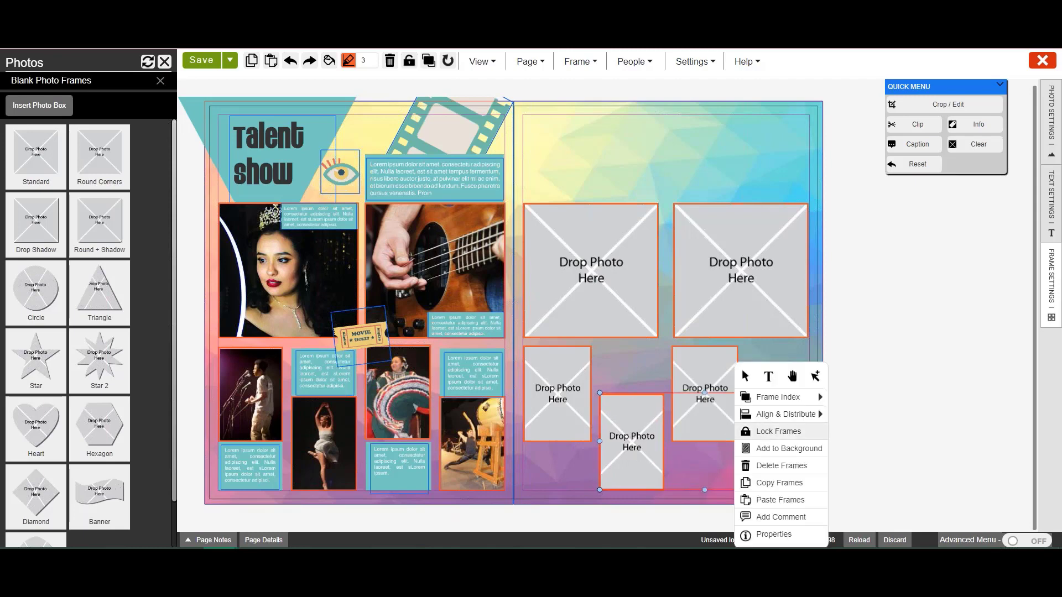
{"action": "mouse_move", "coordinate": [777, 414]}
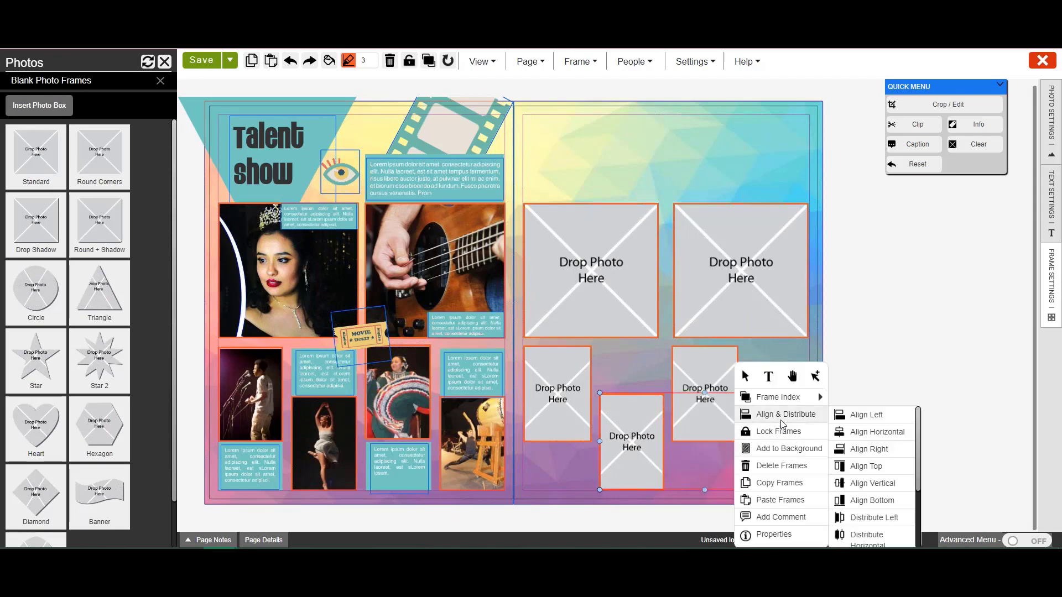
{"action": "left_click", "coordinate": [880, 466]}
{"action": "left_click", "coordinate": [636, 365]}
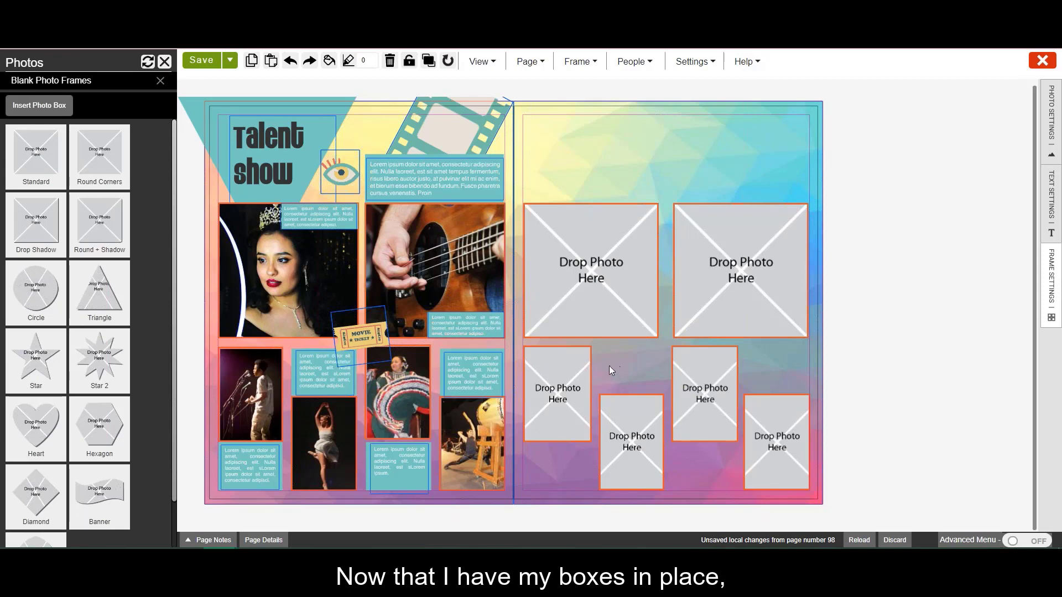
From the 00MakeAPage collection, place the queen, guitar and dancer photos into three frames
{"action": "left_click", "coordinate": [160, 82]}
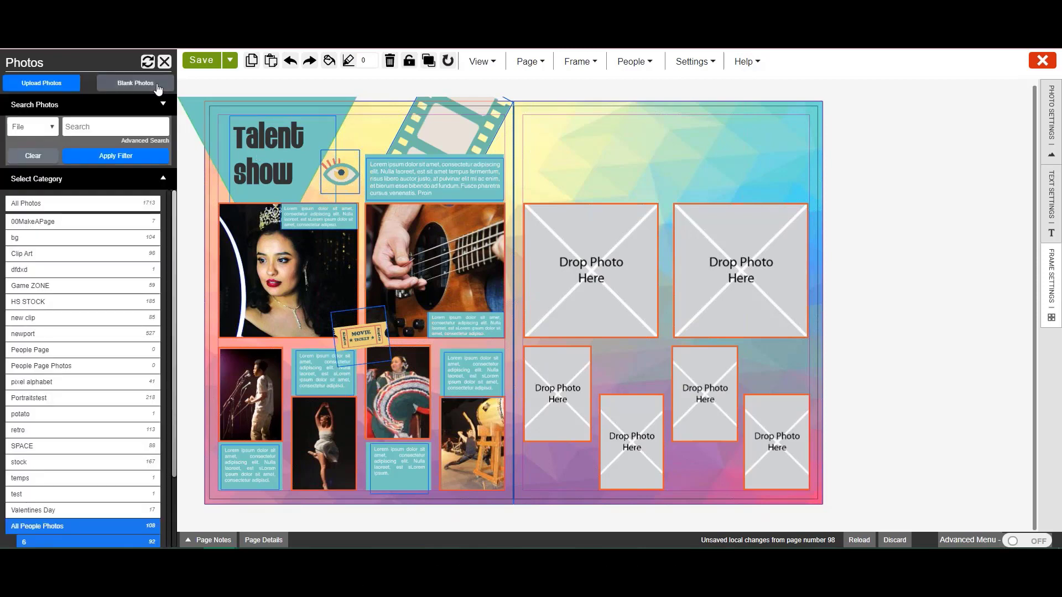
{"action": "left_click", "coordinate": [76, 223]}
{"action": "left_click", "coordinate": [19, 334]}
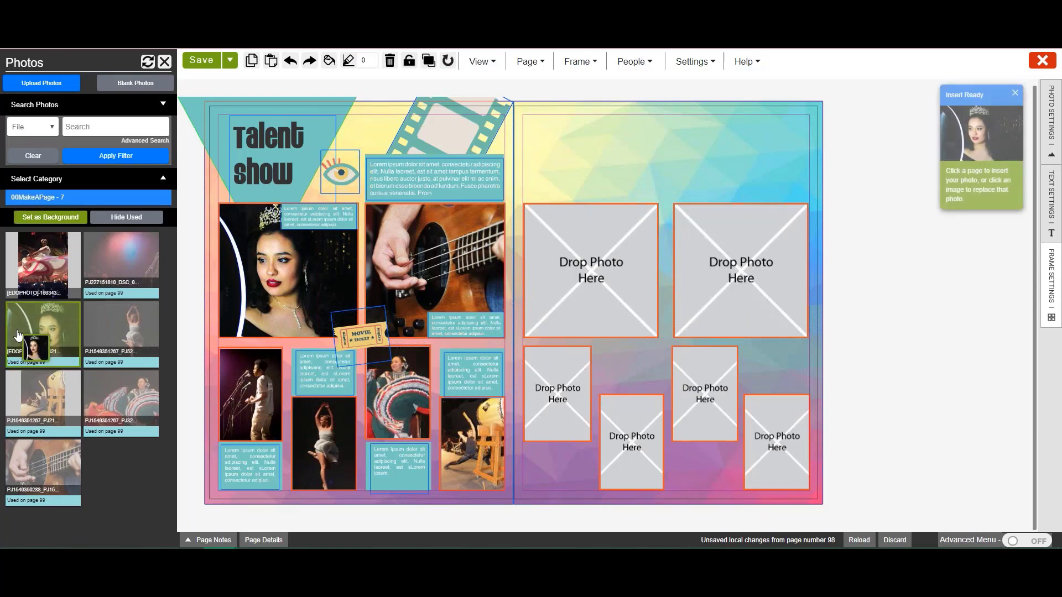
{"action": "left_click", "coordinate": [600, 273]}
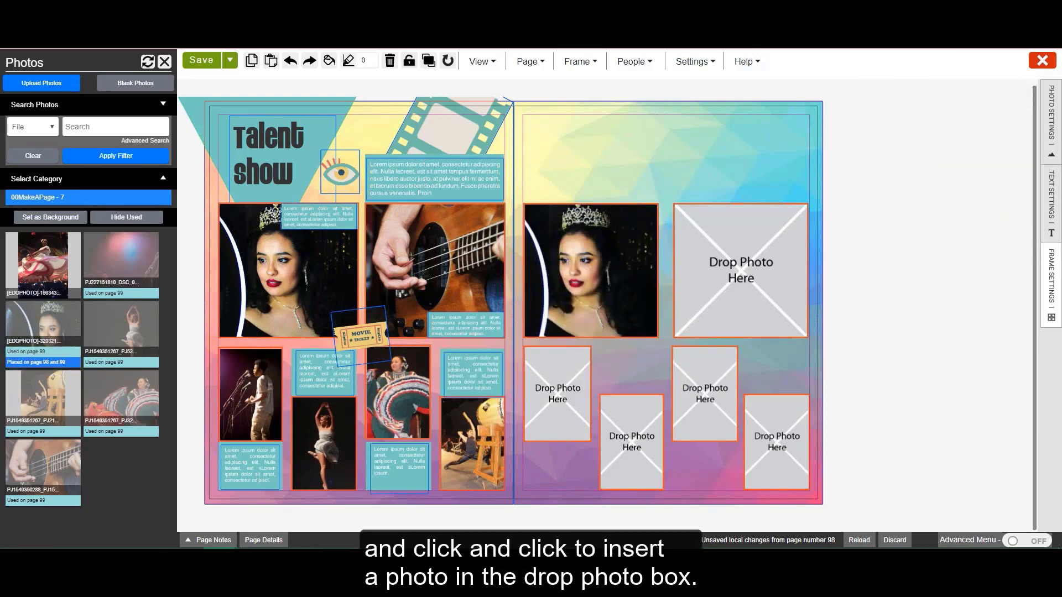
{"action": "left_click", "coordinate": [56, 473]}
{"action": "left_click", "coordinate": [746, 243]}
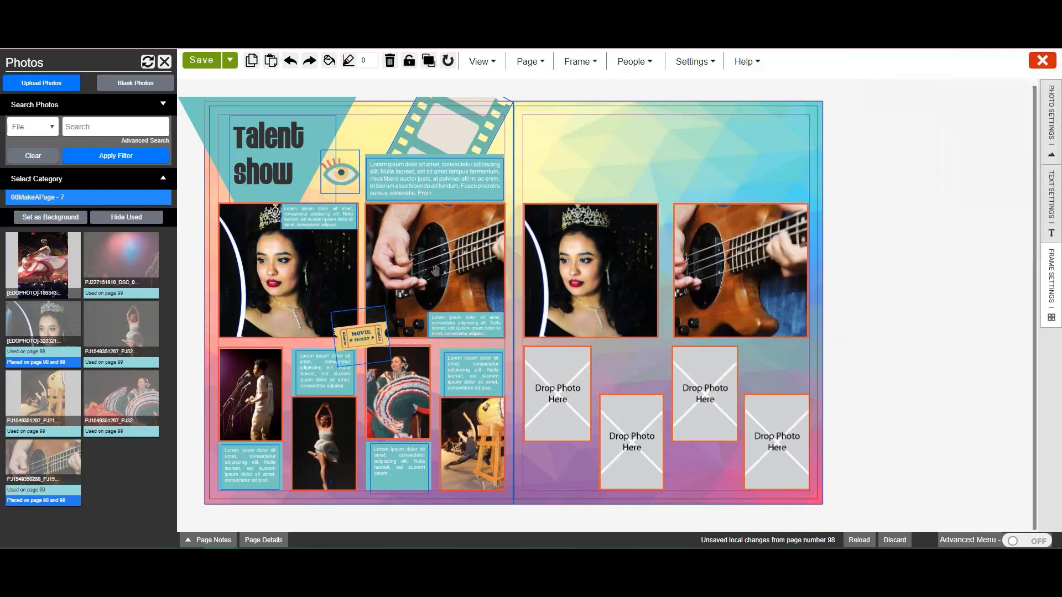
{"action": "left_click", "coordinate": [626, 413]}
Fill the remaining small frames with the spotlight, fire dancer and drummer photos
{"action": "left_click", "coordinate": [104, 265]}
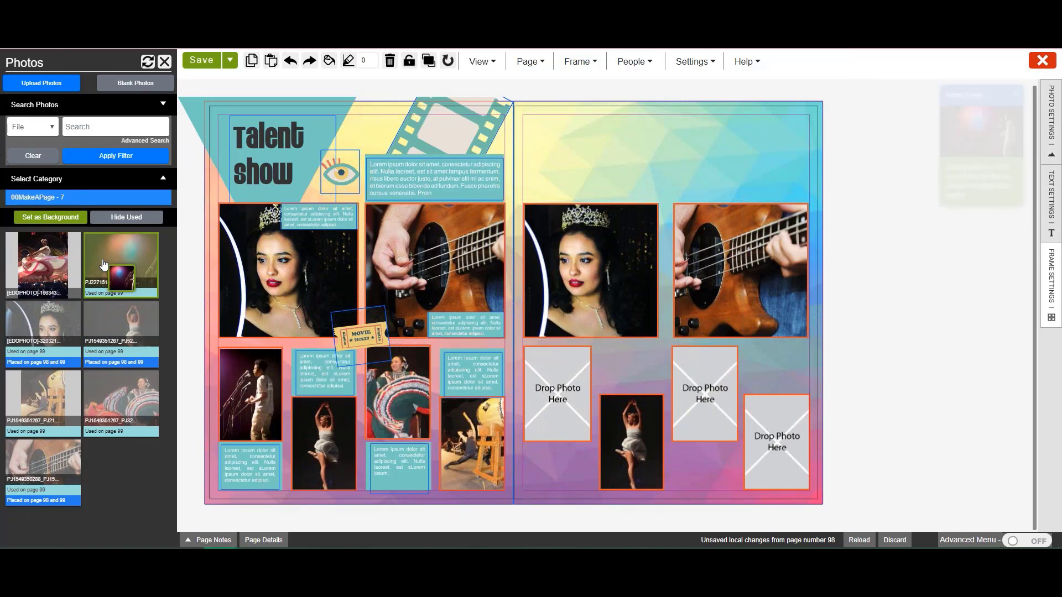
{"action": "left_click", "coordinate": [542, 379]}
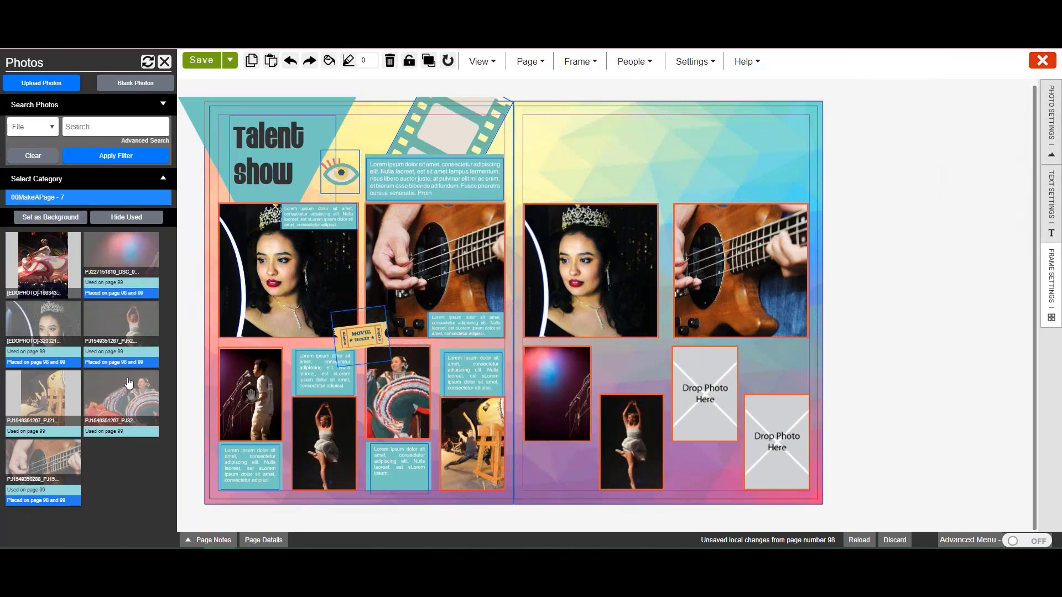
{"action": "left_click", "coordinate": [113, 391]}
{"action": "left_click", "coordinate": [705, 387]}
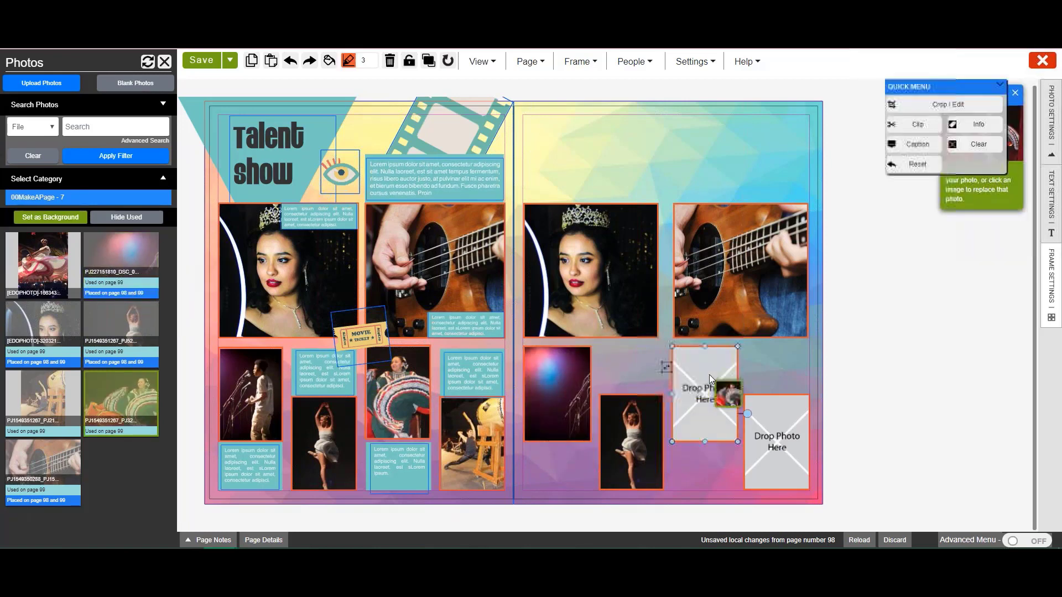
{"action": "left_click", "coordinate": [47, 391]}
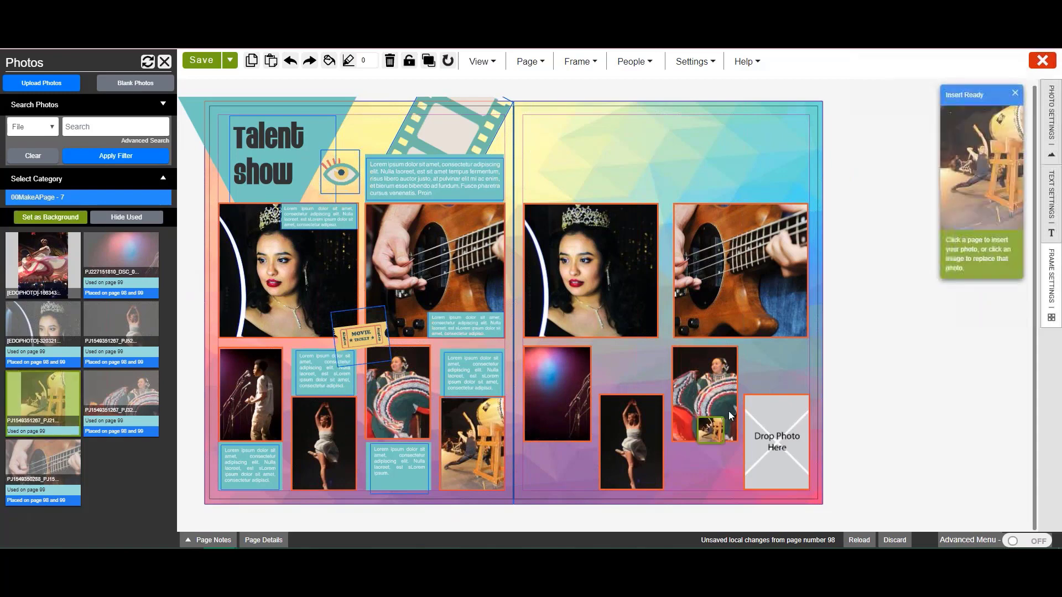
{"action": "left_click", "coordinate": [779, 417]}
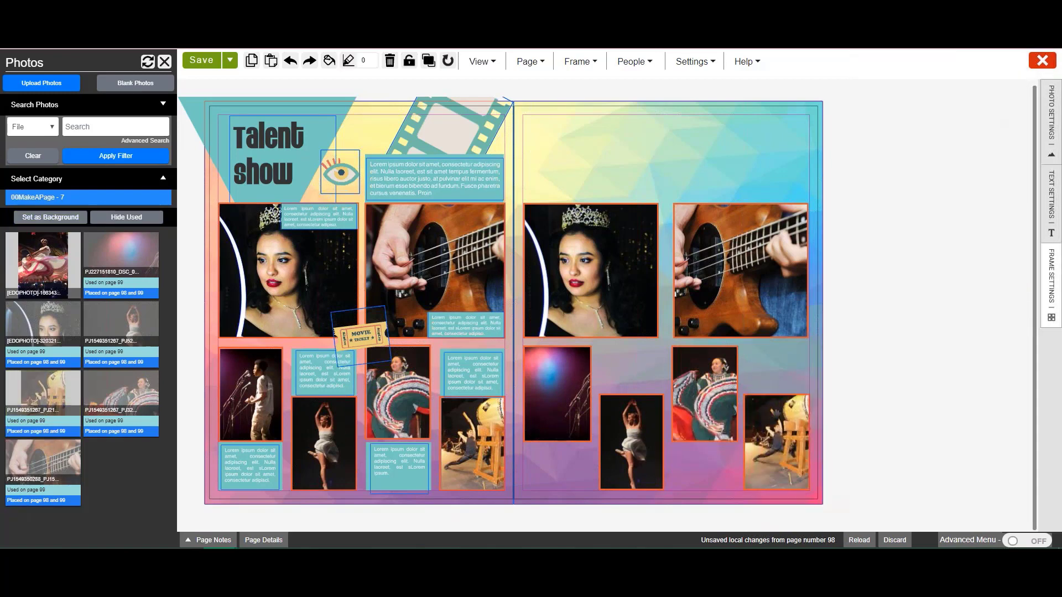
Recrop the guitar photo to a tighter close-up and save it
{"action": "left_click", "coordinate": [739, 245]}
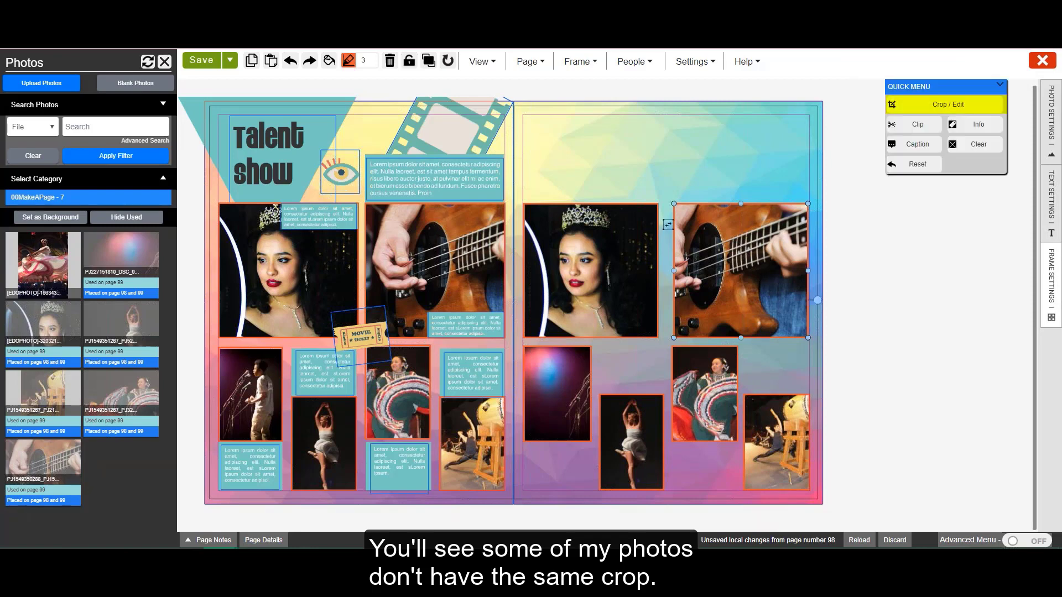
{"action": "left_click", "coordinate": [951, 108]}
{"action": "left_click_drag", "start_coordinate": [459, 229], "coordinate": [424, 231]}
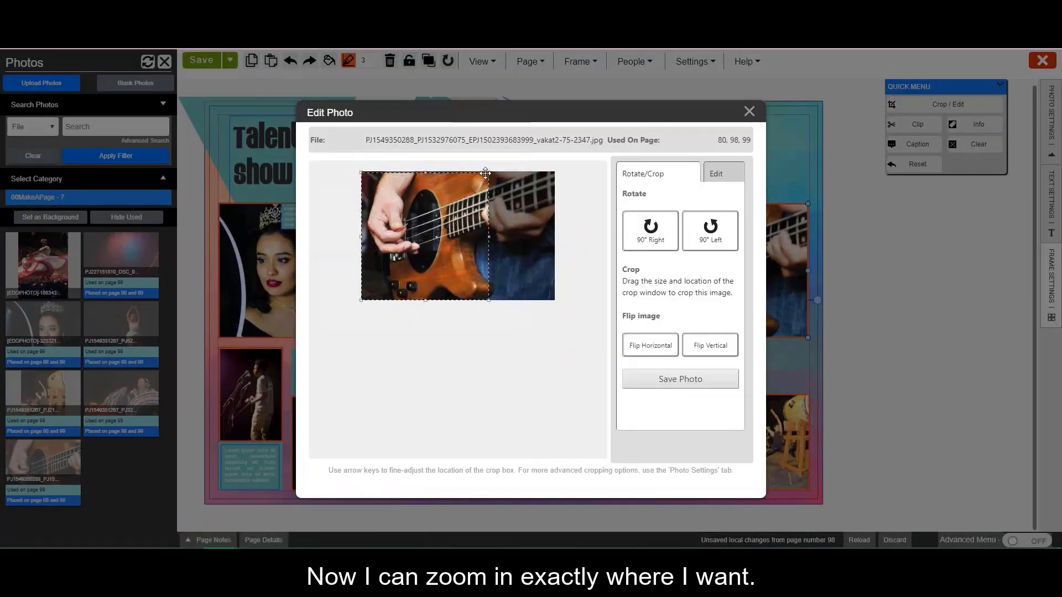
{"action": "left_click_drag", "start_coordinate": [489, 172], "coordinate": [486, 175]}
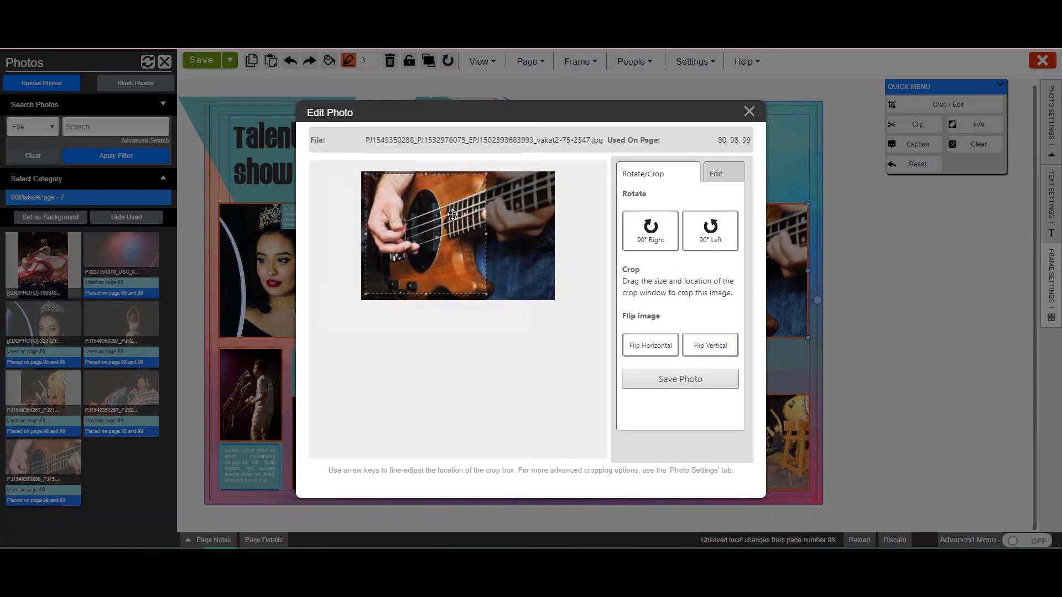
{"action": "left_click", "coordinate": [659, 380]}
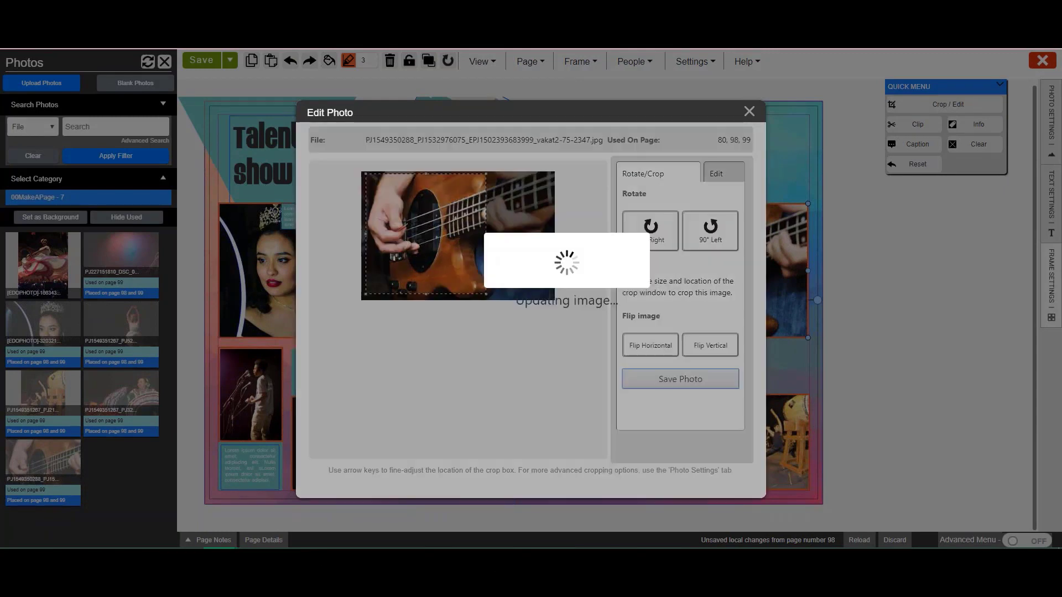
Recrop the left small photo so it frames the singer at the microphone
{"action": "left_click", "coordinate": [562, 377]}
{"action": "left_click", "coordinate": [948, 104]}
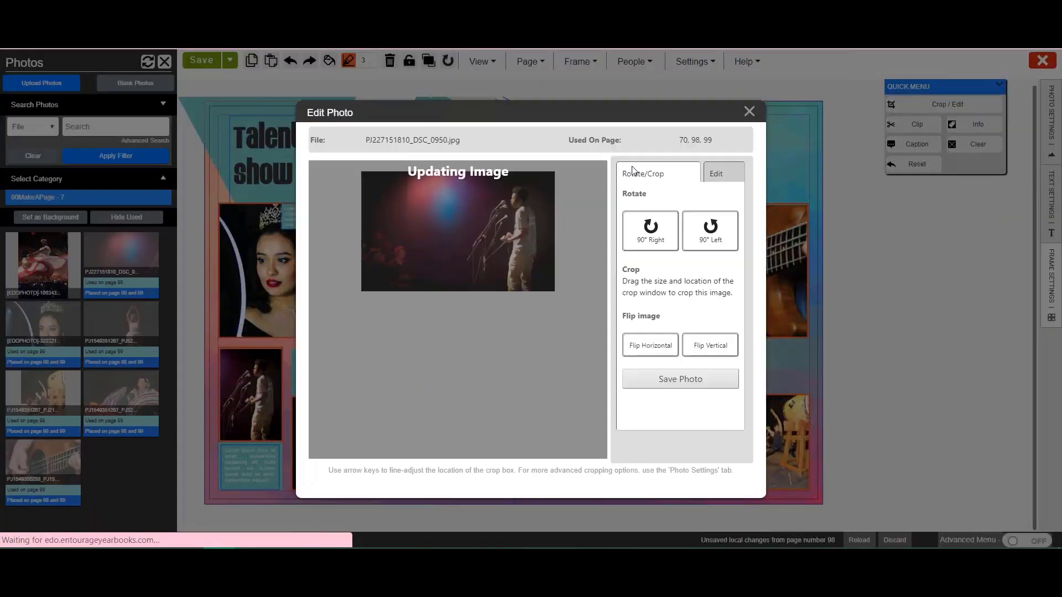
{"action": "left_click_drag", "start_coordinate": [499, 290], "coordinate": [423, 178]}
{"action": "left_click_drag", "start_coordinate": [466, 225], "coordinate": [512, 221]}
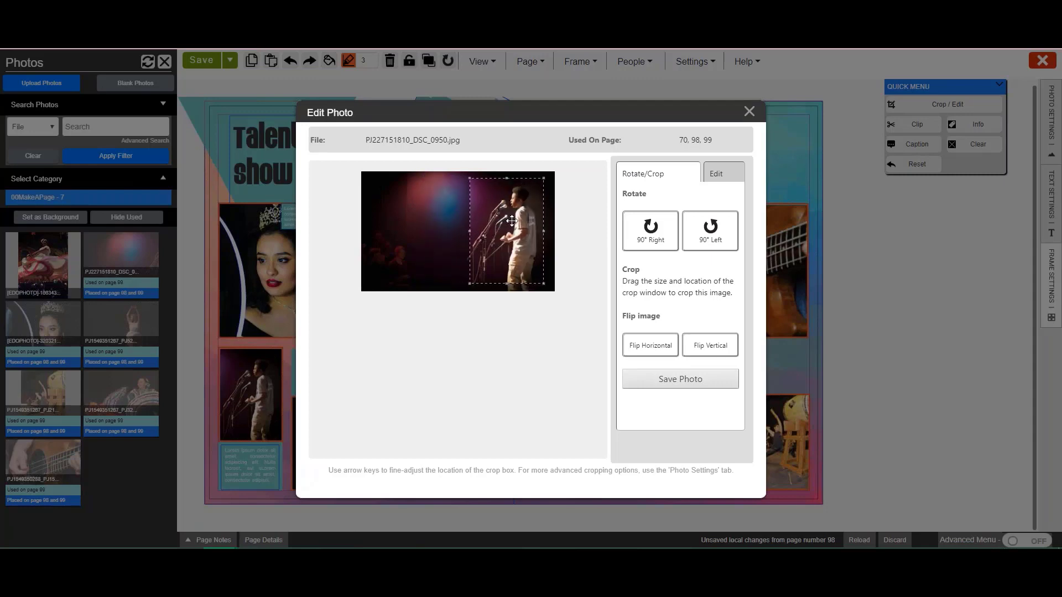
{"action": "left_click", "coordinate": [672, 380]}
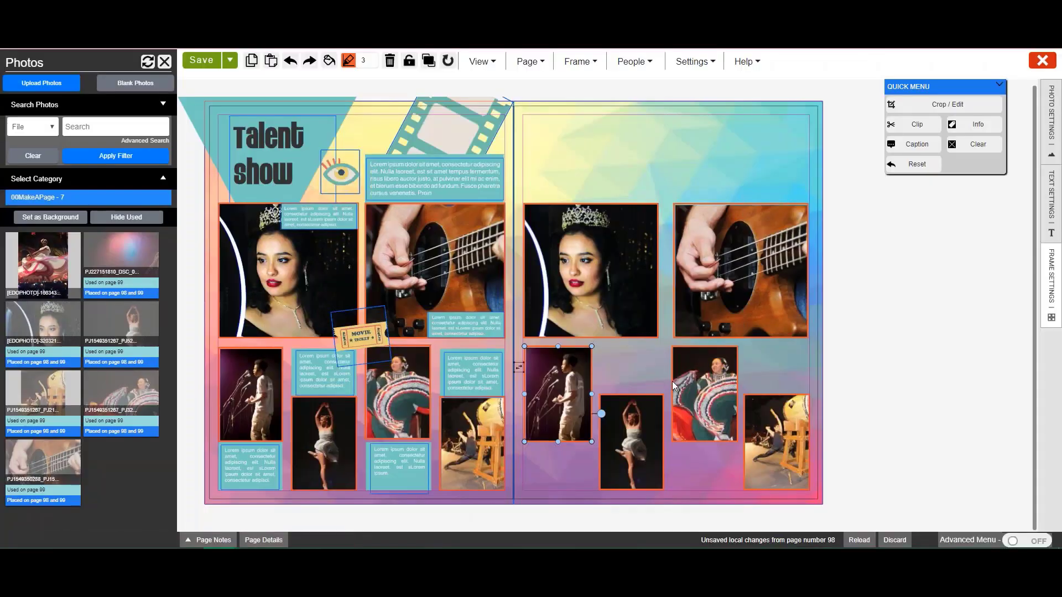
Insert a triangle shape near the top-left of the right page
{"action": "left_click", "coordinate": [616, 301]}
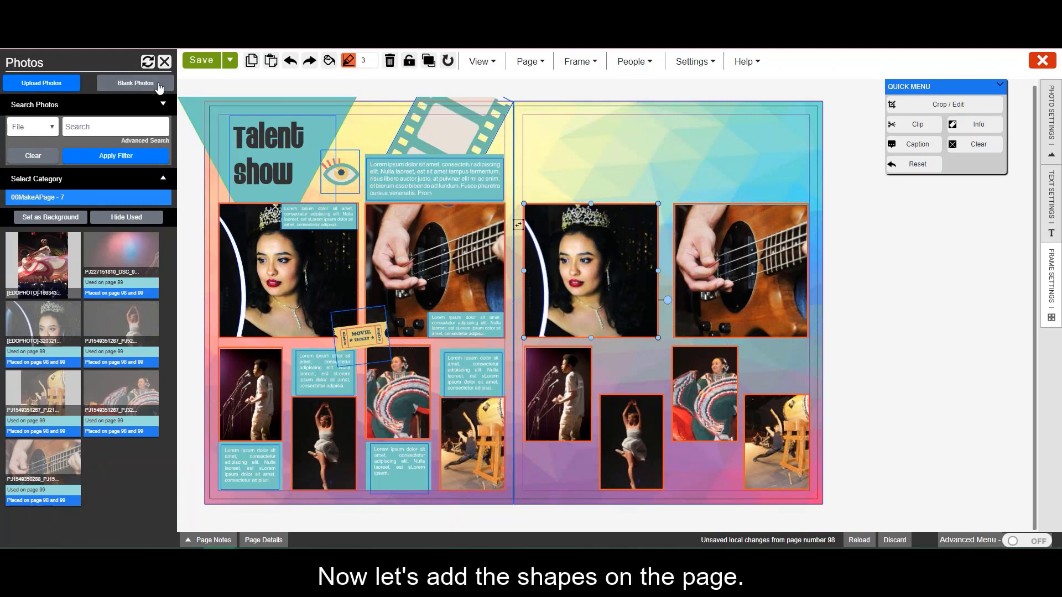
{"action": "left_click", "coordinate": [164, 62]}
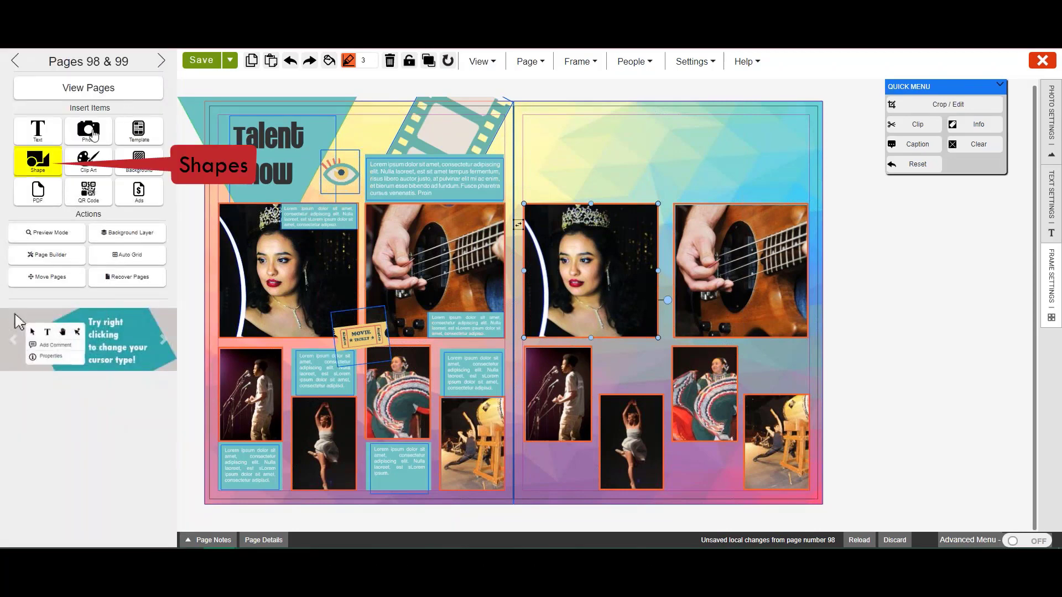
{"action": "left_click", "coordinate": [56, 173]}
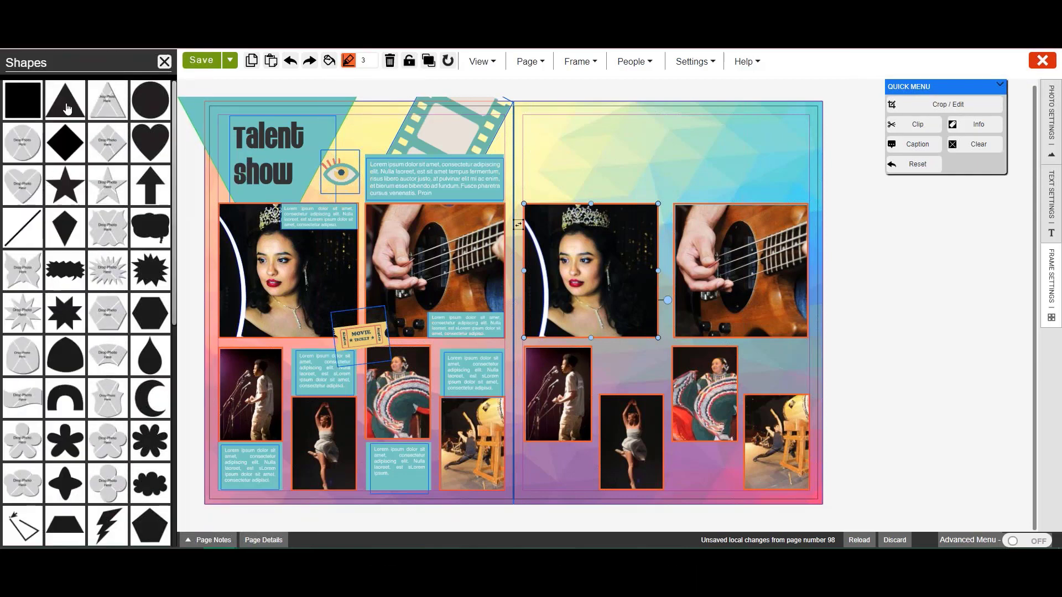
{"action": "left_click", "coordinate": [66, 105]}
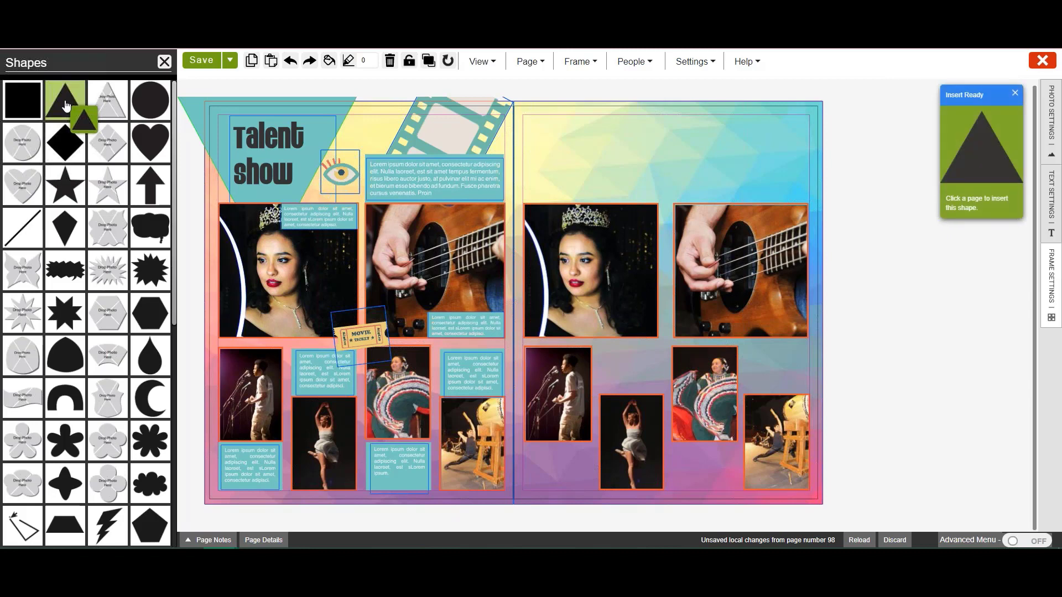
{"action": "left_click", "coordinate": [596, 132]}
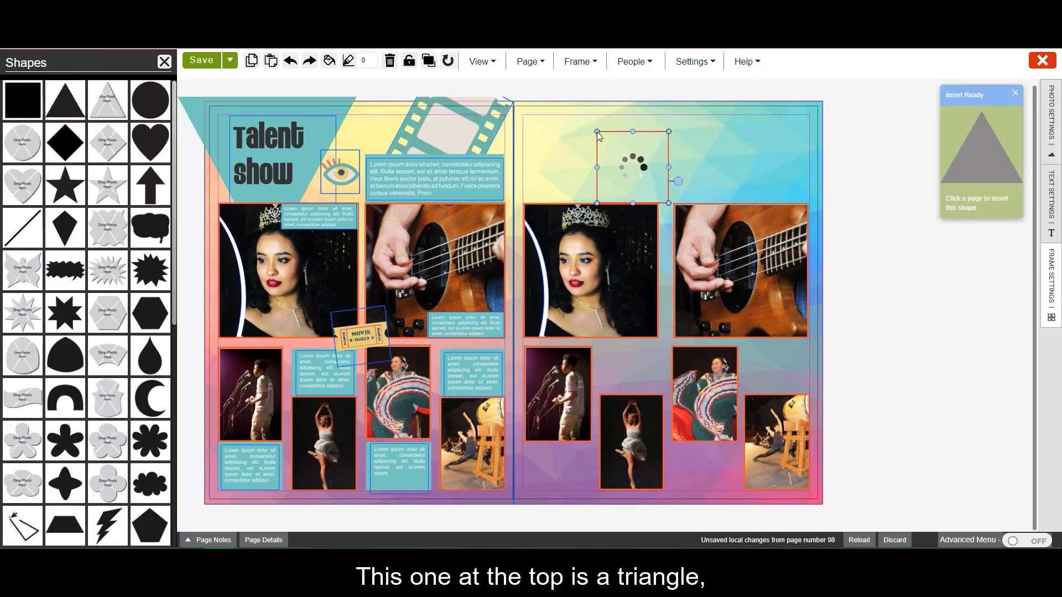
{"action": "left_click_drag", "start_coordinate": [578, 158], "coordinate": [532, 157]}
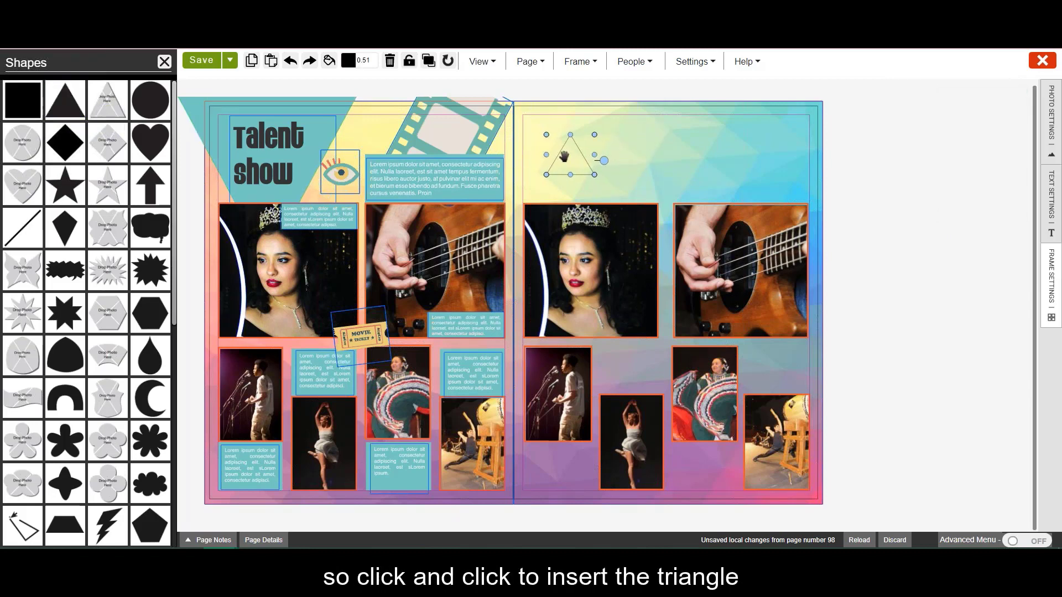
Fill the triangle with Retro Aqua
{"action": "left_click", "coordinate": [349, 61]}
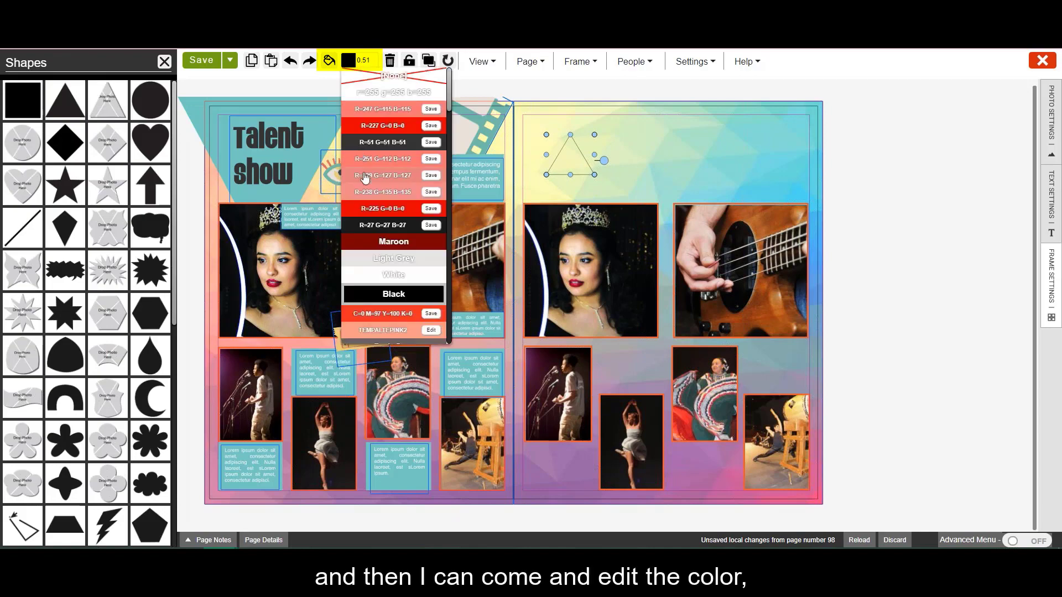
{"action": "scroll", "coordinate": [368, 174], "scroll_direction": "down", "scroll_amount": 10}
{"action": "scroll", "coordinate": [368, 173], "scroll_direction": "down", "scroll_amount": 5}
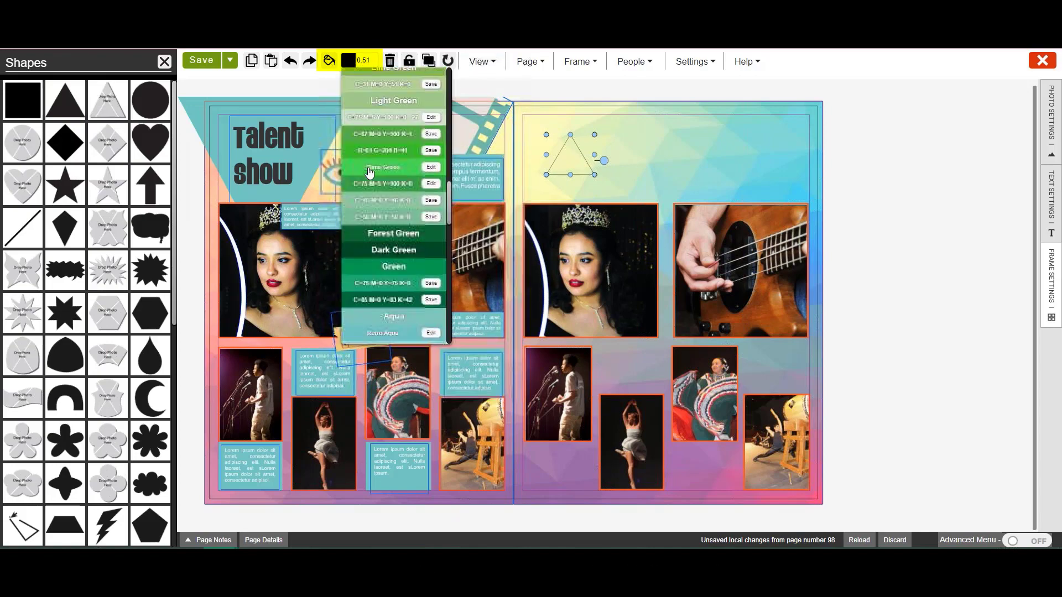
{"action": "left_click", "coordinate": [376, 146]}
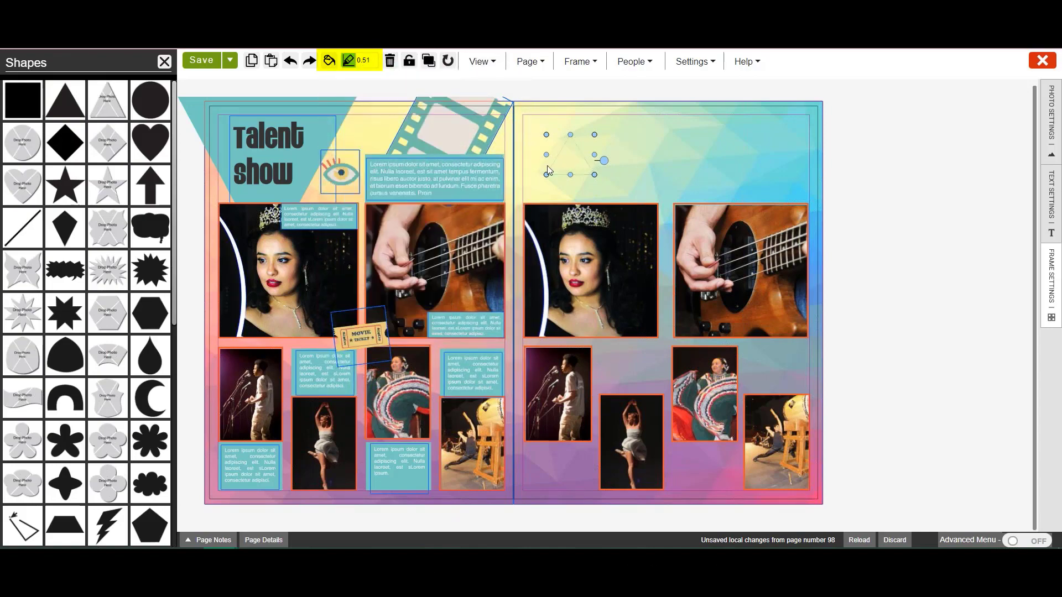
{"action": "left_click", "coordinate": [340, 62]}
{"action": "scroll", "coordinate": [350, 165], "scroll_direction": "down", "scroll_amount": 15}
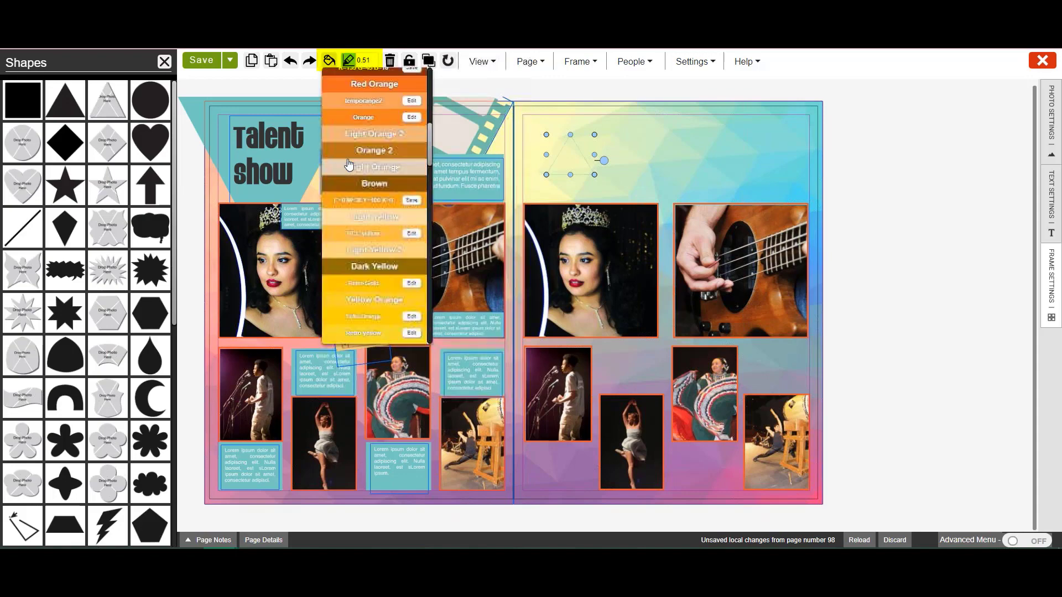
{"action": "scroll", "coordinate": [355, 167], "scroll_direction": "down", "scroll_amount": 4}
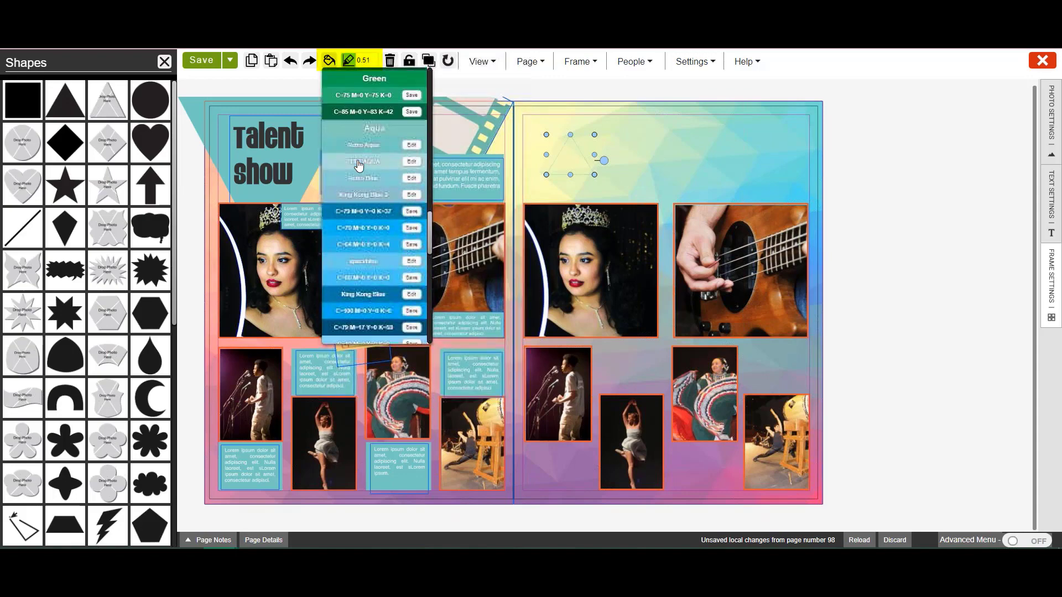
{"action": "left_click", "coordinate": [592, 183]}
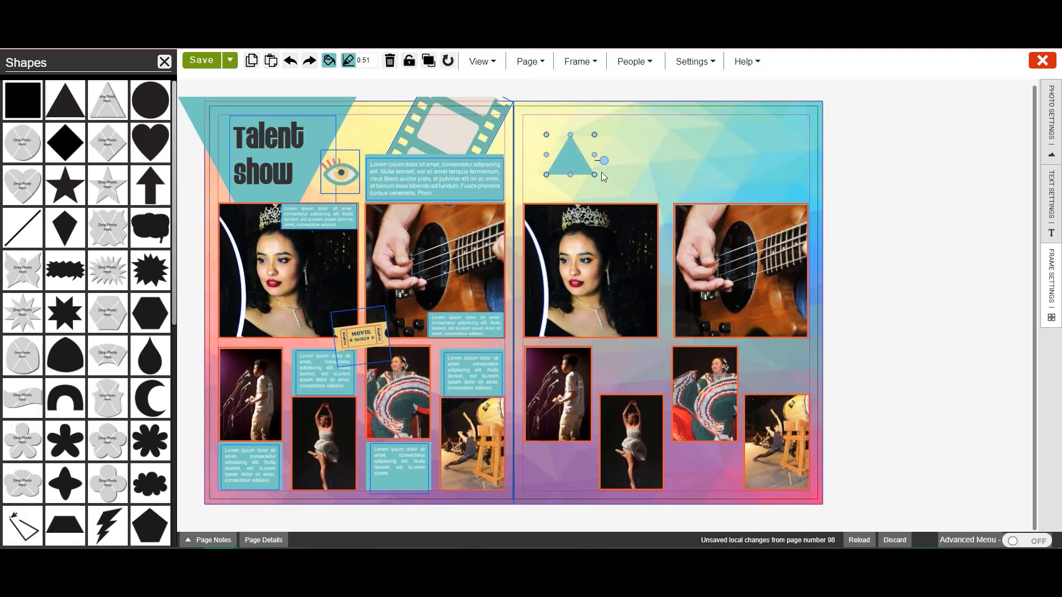
Enlarge the aqua triangle, invert it along the page top, and send it behind the photos
{"action": "left_click_drag", "start_coordinate": [595, 175], "coordinate": [733, 291]}
{"action": "left_click_drag", "start_coordinate": [622, 188], "coordinate": [585, 177]}
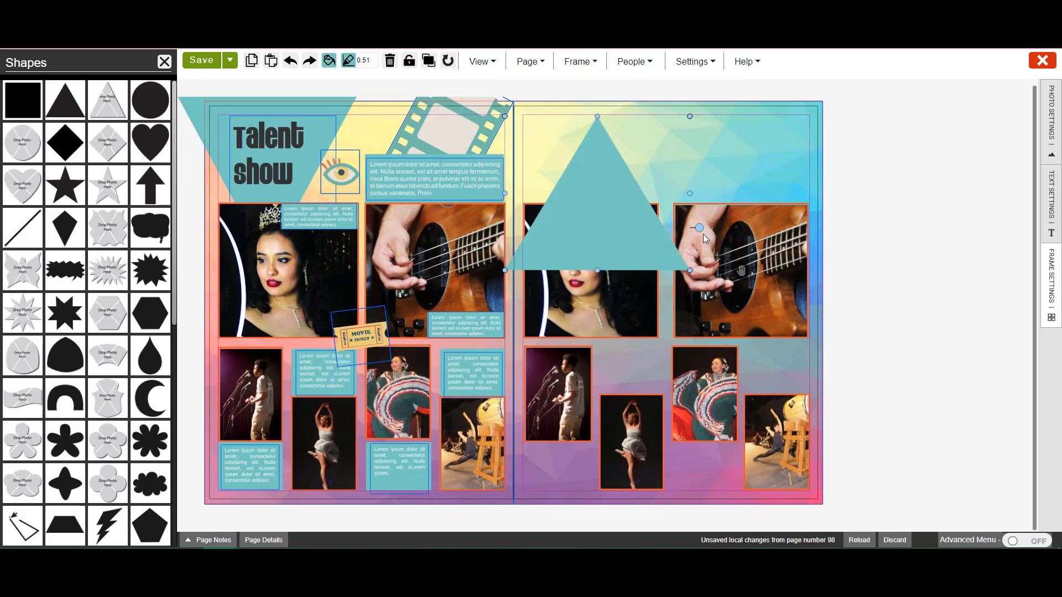
{"action": "left_click_drag", "start_coordinate": [699, 233], "coordinate": [645, 88]}
{"action": "left_click_drag", "start_coordinate": [593, 184], "coordinate": [618, 123]}
{"action": "left_click_drag", "start_coordinate": [595, 179], "coordinate": [585, 147]}
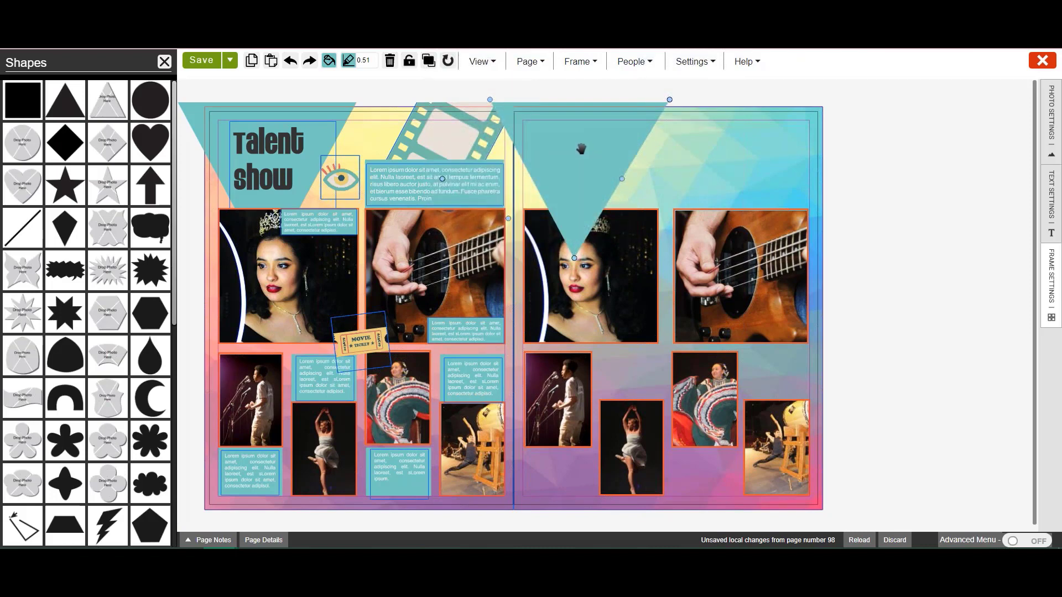
{"action": "right_click", "coordinate": [580, 148]}
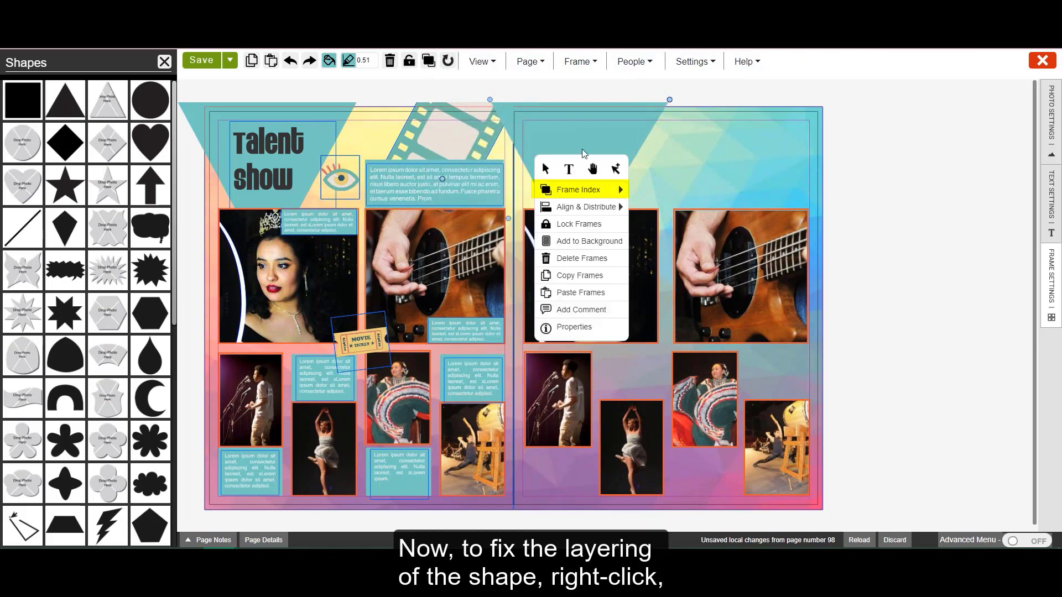
{"action": "mouse_move", "coordinate": [586, 209]}
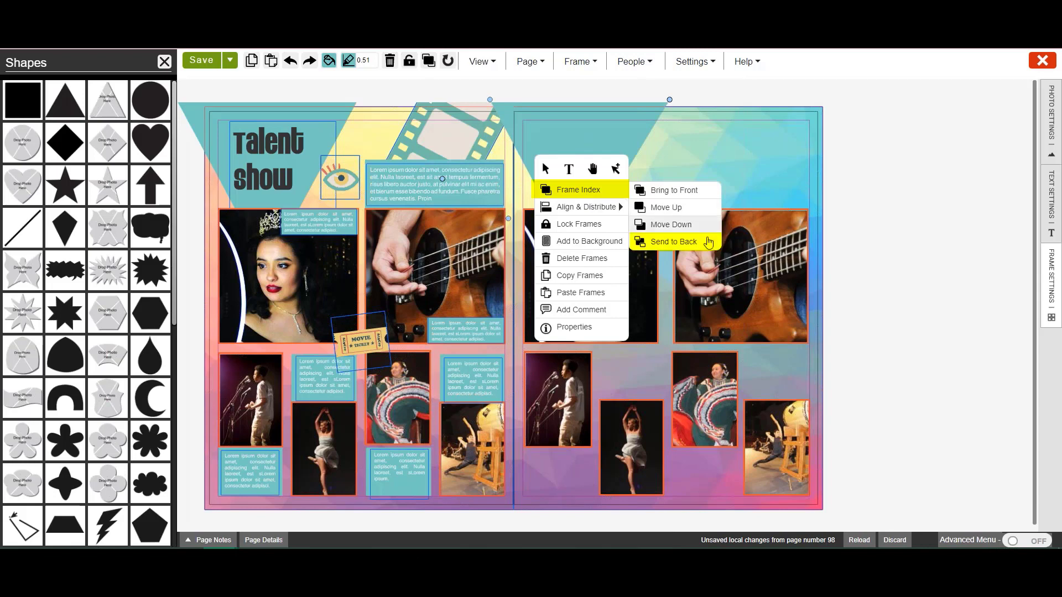
{"action": "left_click", "coordinate": [658, 239]}
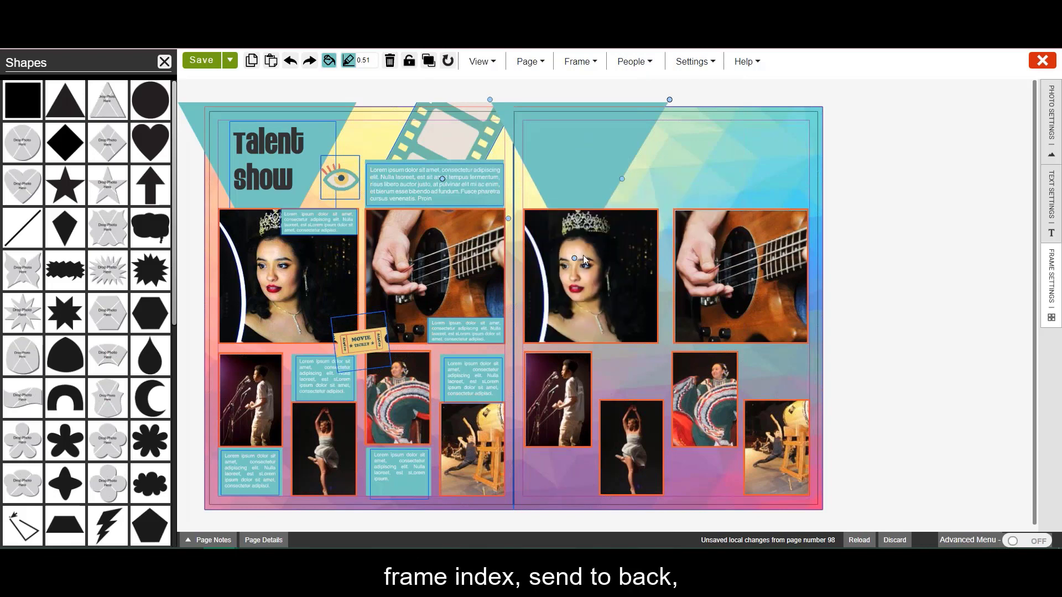
{"action": "key", "text": "Right"}
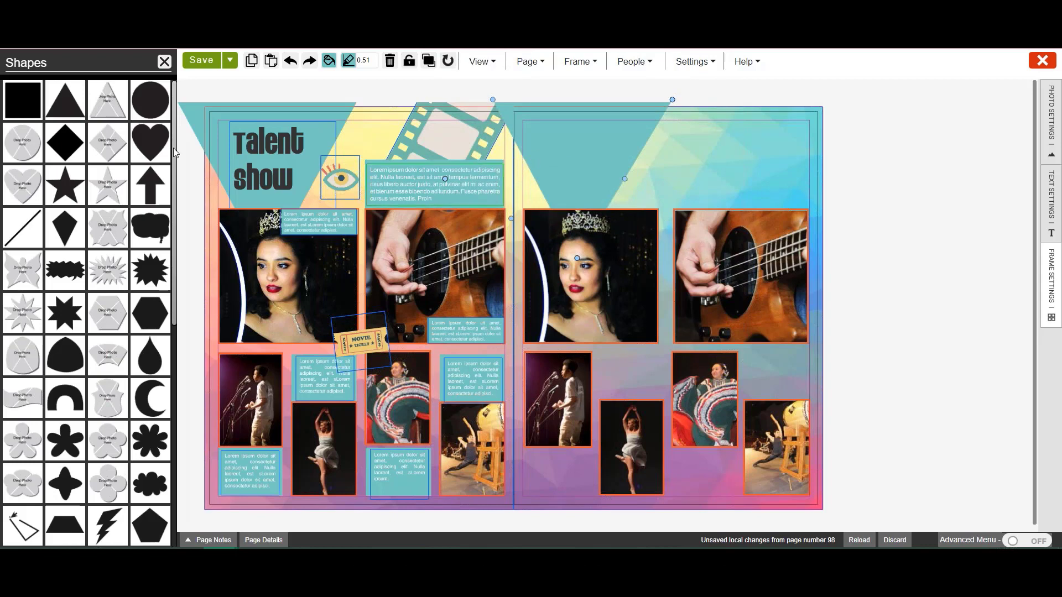
Insert a square, fill it aqua, and stretch it into a wide rectangle above the guitar photo
{"action": "left_click", "coordinate": [25, 100]}
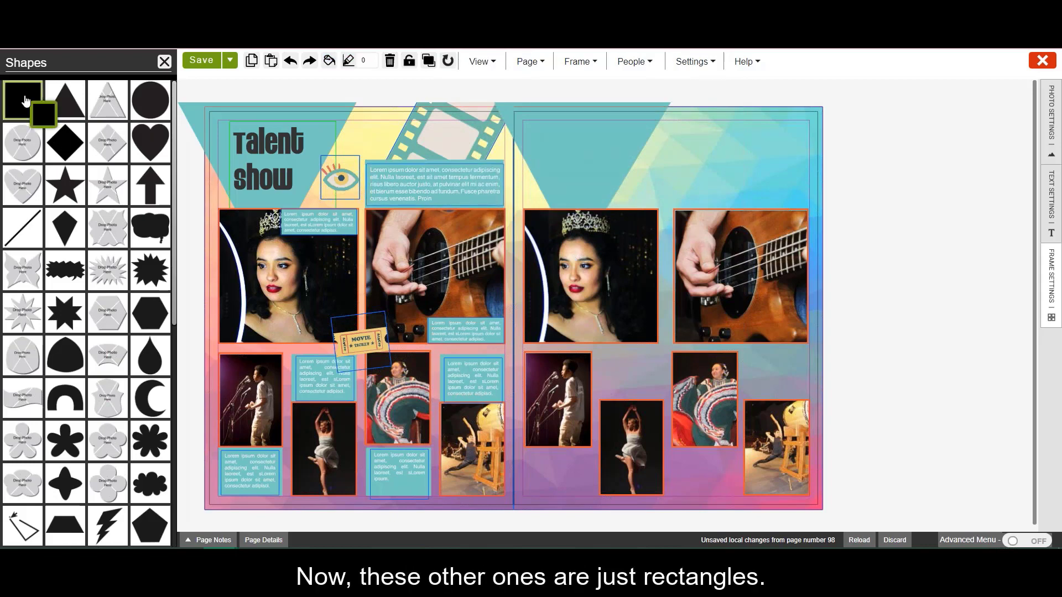
{"action": "left_click", "coordinate": [704, 135]}
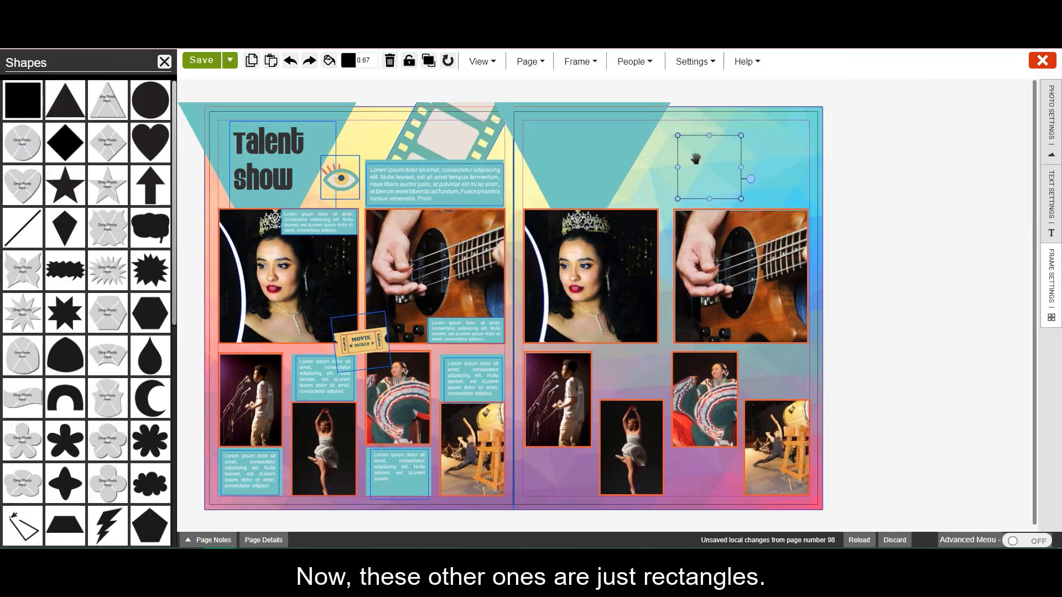
{"action": "left_click", "coordinate": [328, 61]}
{"action": "scroll", "coordinate": [349, 159], "scroll_direction": "down", "scroll_amount": 10}
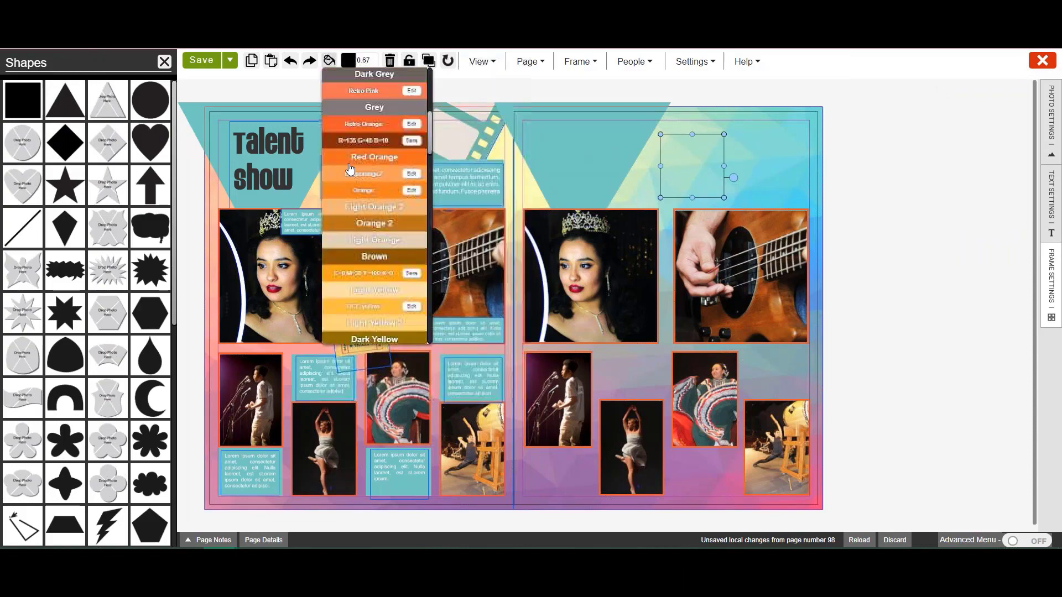
{"action": "scroll", "coordinate": [350, 158], "scroll_direction": "down", "scroll_amount": 8}
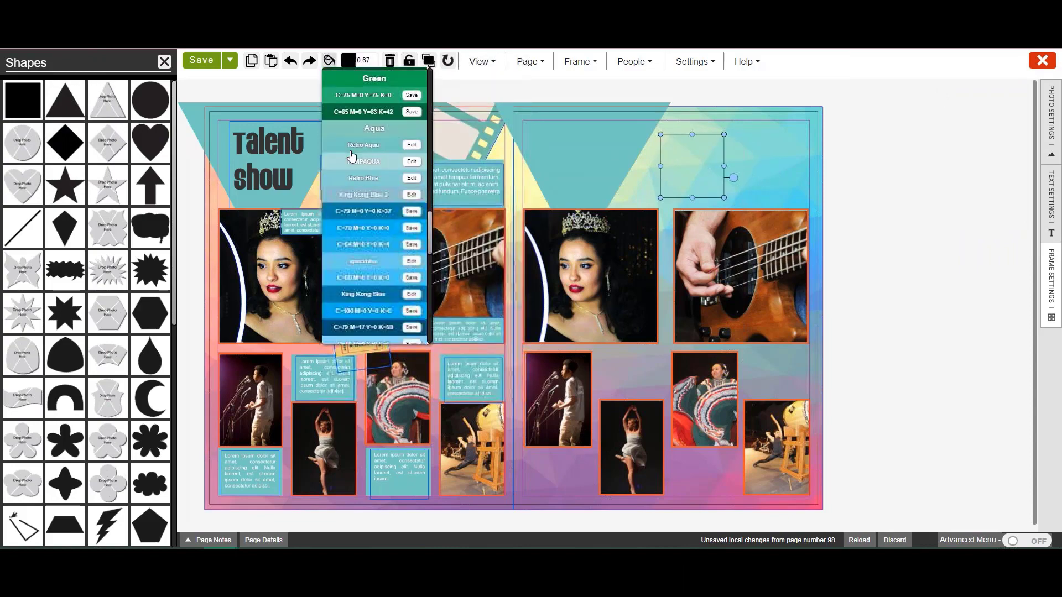
{"action": "left_click", "coordinate": [715, 173]}
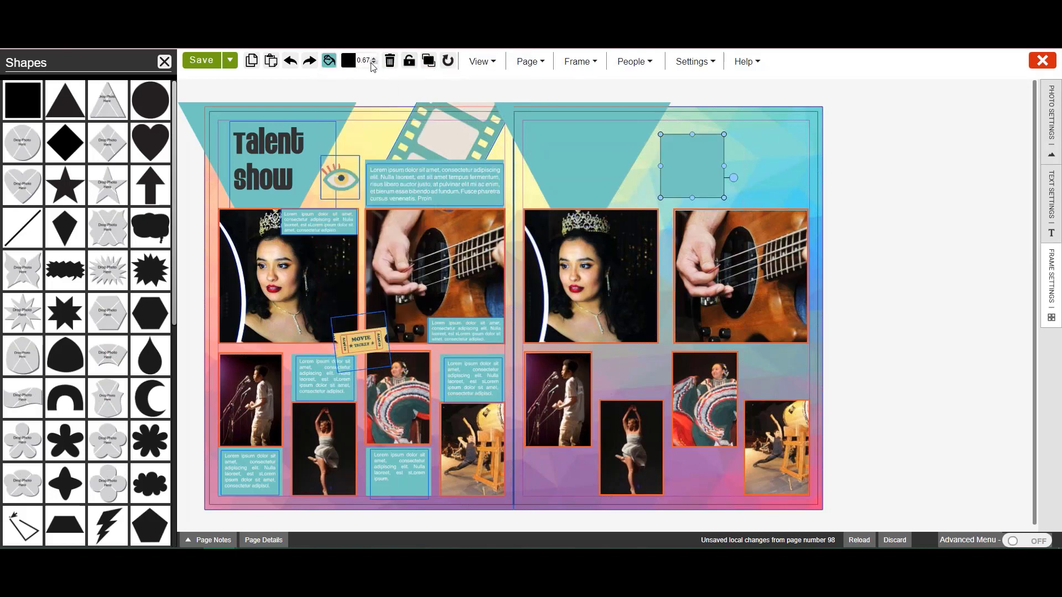
{"action": "left_click_drag", "start_coordinate": [724, 197], "coordinate": [774, 181]}
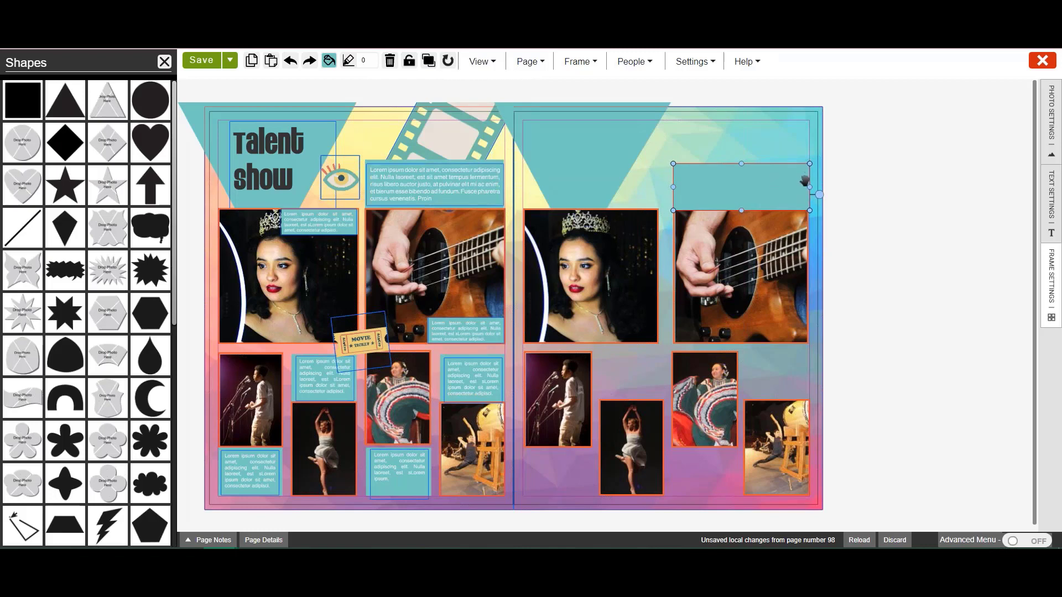
{"action": "left_click_drag", "start_coordinate": [773, 178], "coordinate": [775, 179]}
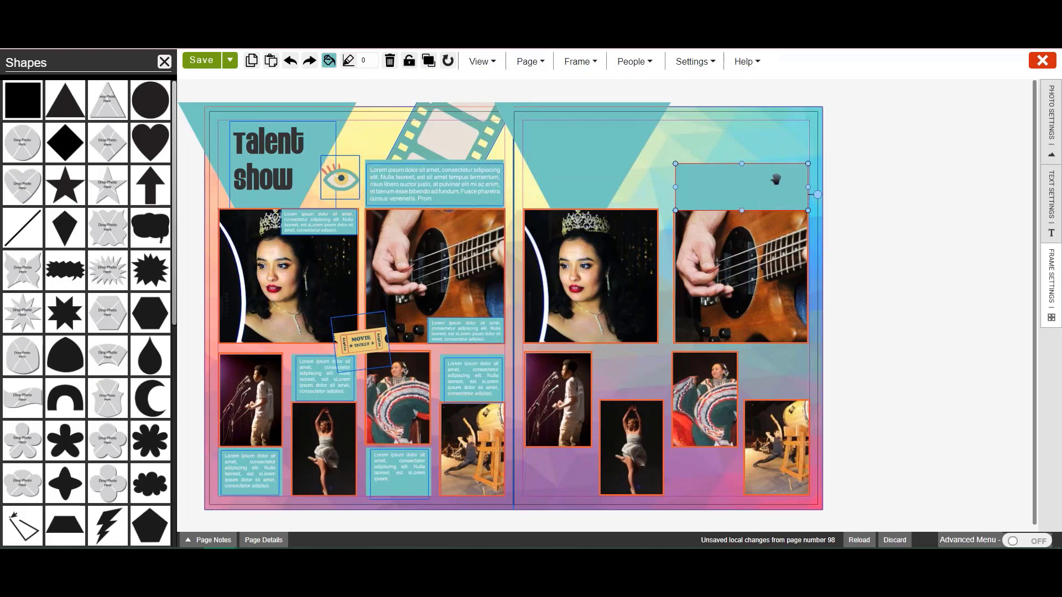
Copy the aqua rectangle and place the copy over the crowned girl's photo
{"action": "right_click", "coordinate": [775, 179]}
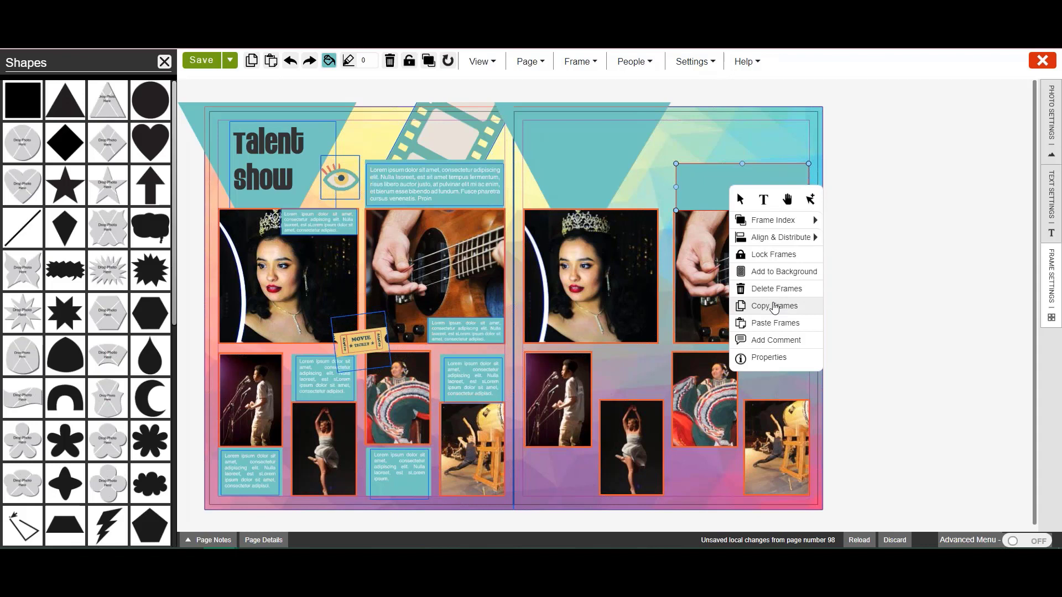
{"action": "left_click", "coordinate": [772, 305]}
{"action": "right_click", "coordinate": [746, 188]}
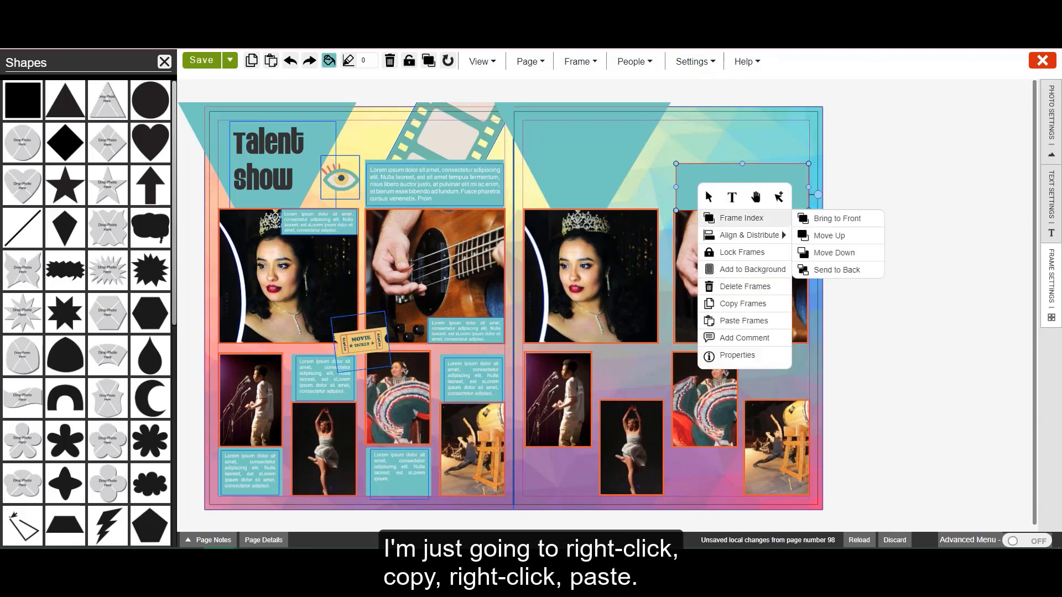
{"action": "left_click", "coordinate": [731, 322]}
{"action": "left_click_drag", "start_coordinate": [732, 204], "coordinate": [628, 237]}
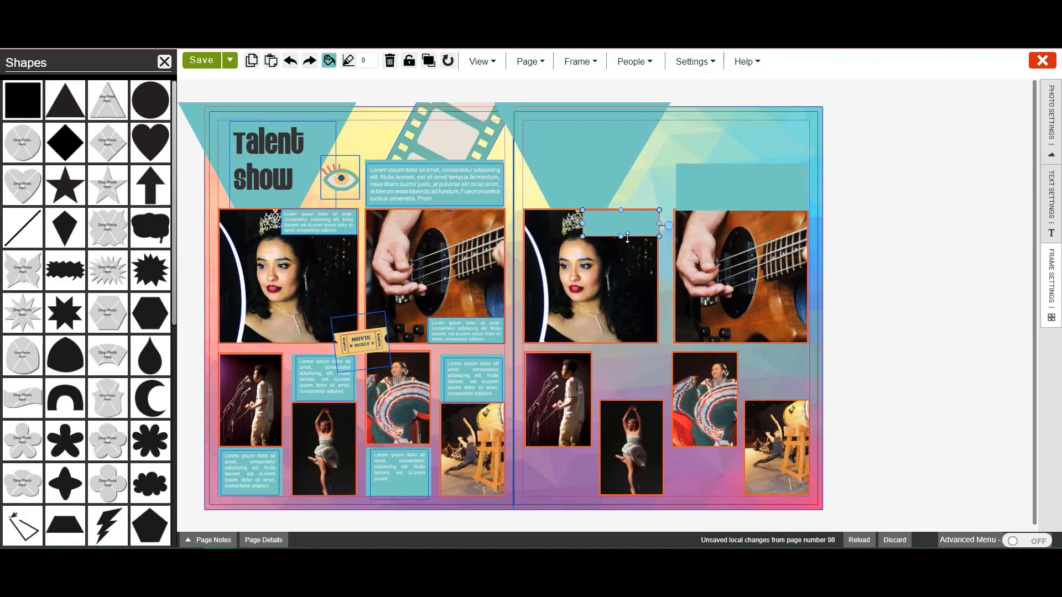
Add another aqua copy below the singer photo and align a box above the bottom-right photo
{"action": "right_click", "coordinate": [629, 223]}
{"action": "left_click", "coordinate": [614, 367]}
{"action": "left_click_drag", "start_coordinate": [644, 238], "coordinate": [589, 461]}
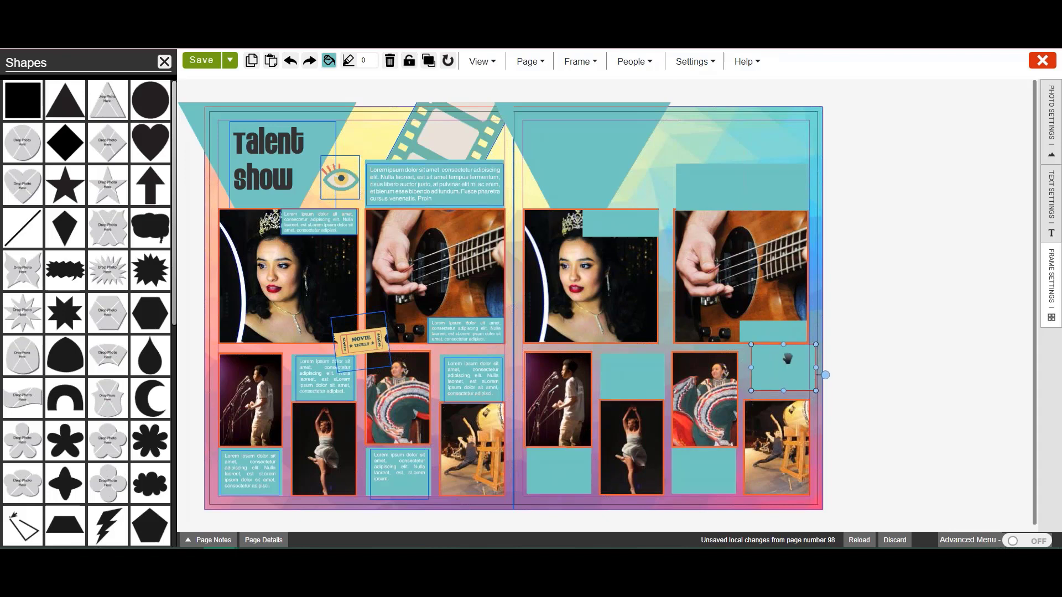
{"action": "left_click_drag", "start_coordinate": [785, 360], "coordinate": [784, 368]}
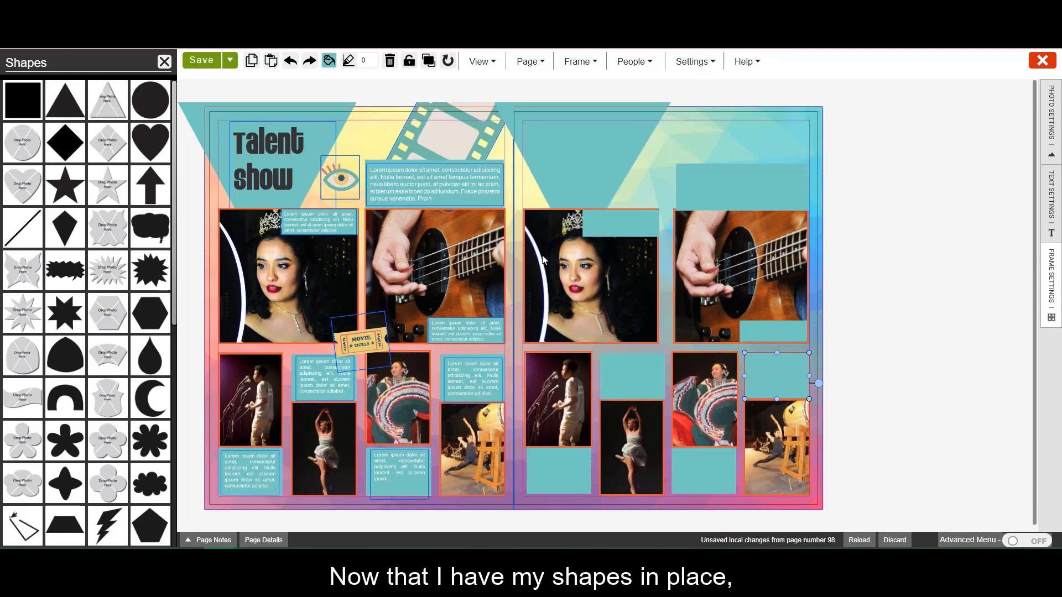
{"action": "left_click", "coordinate": [163, 61]}
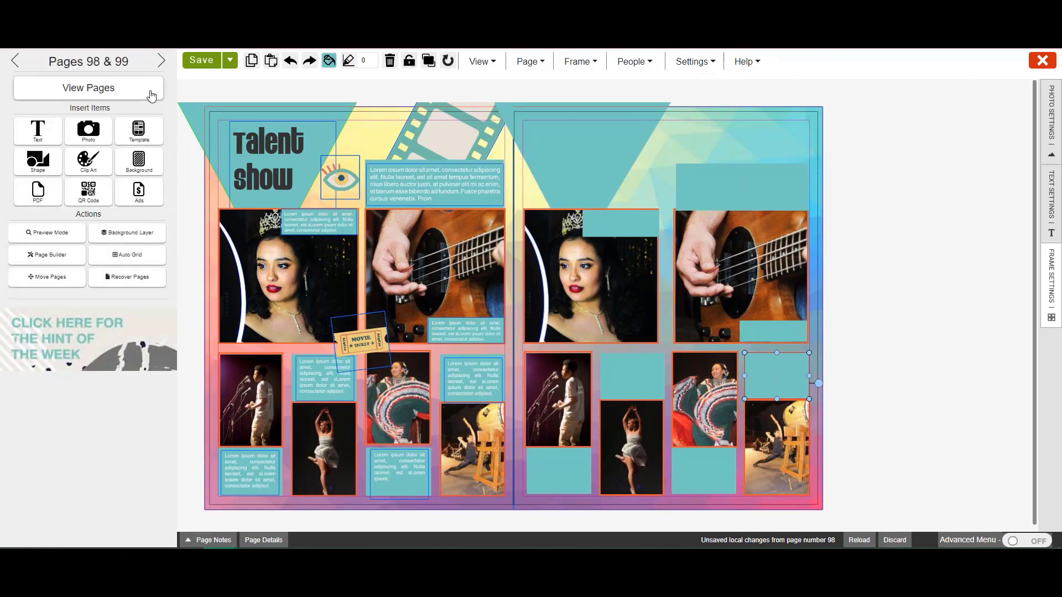
Add a Headline text frame to the right page in Eight Track font, centre-aligned
{"action": "left_click", "coordinate": [52, 143]}
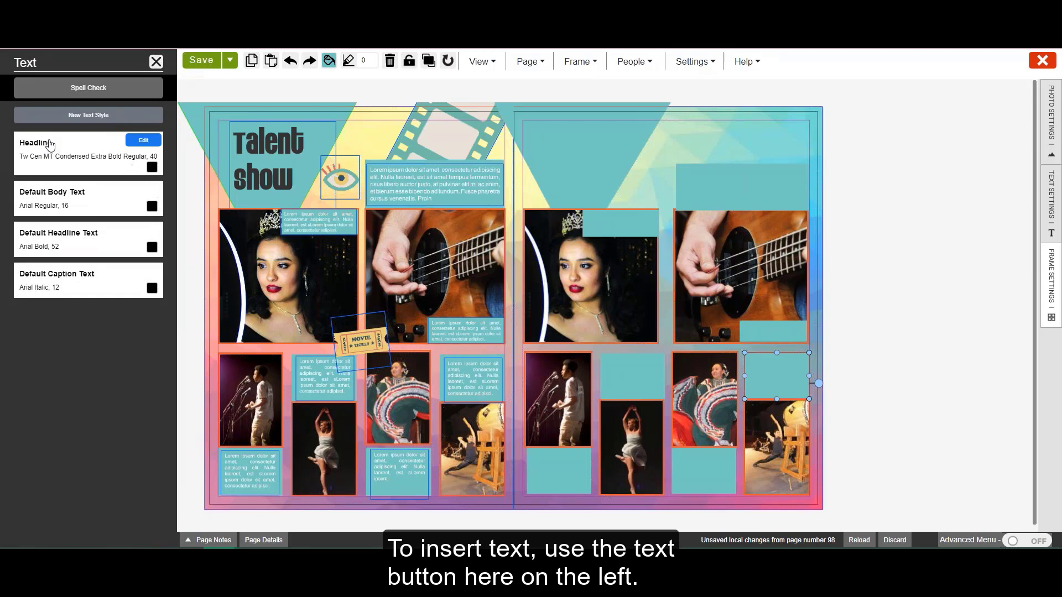
{"action": "left_click", "coordinate": [58, 152]}
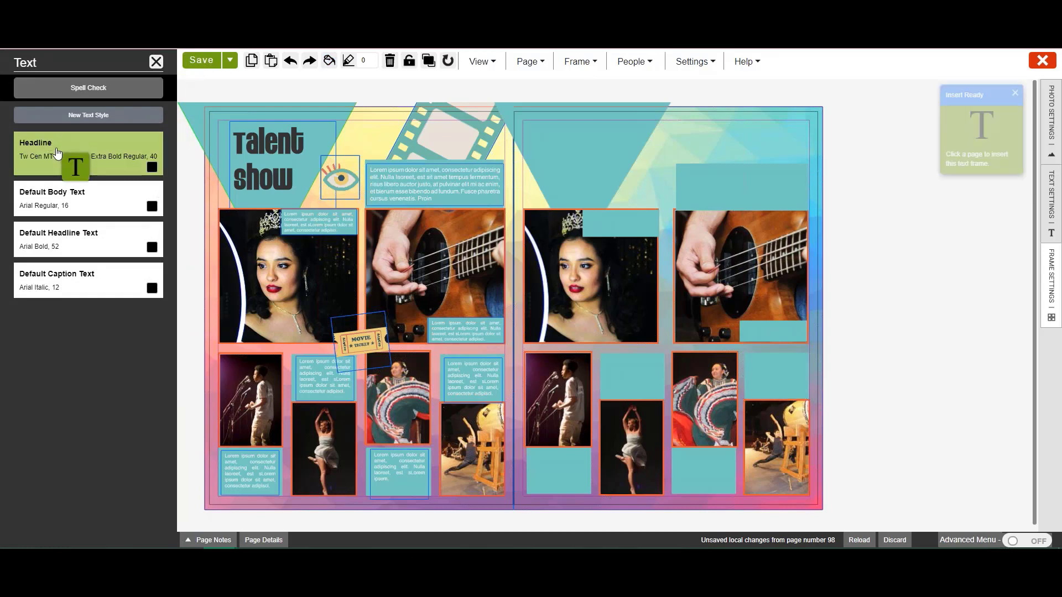
{"action": "left_click", "coordinate": [543, 135]}
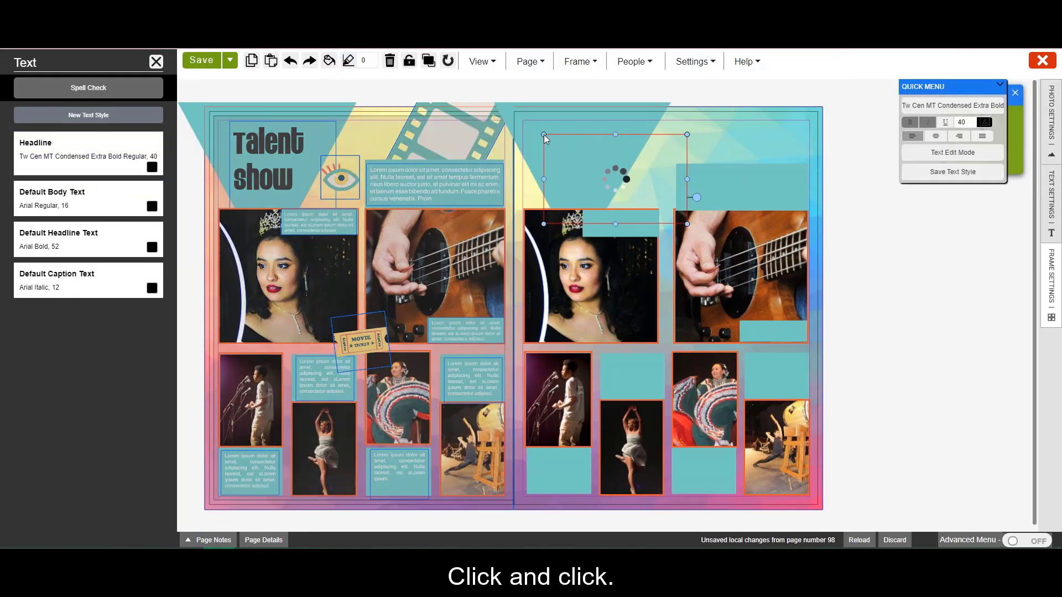
{"action": "left_click", "coordinate": [567, 140]}
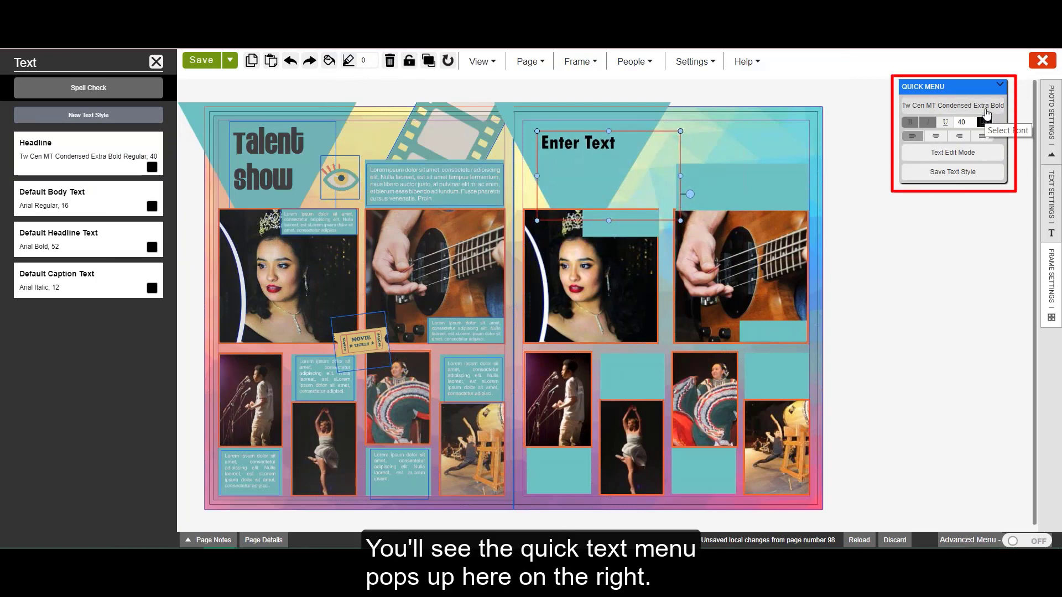
{"action": "left_click", "coordinate": [982, 107]}
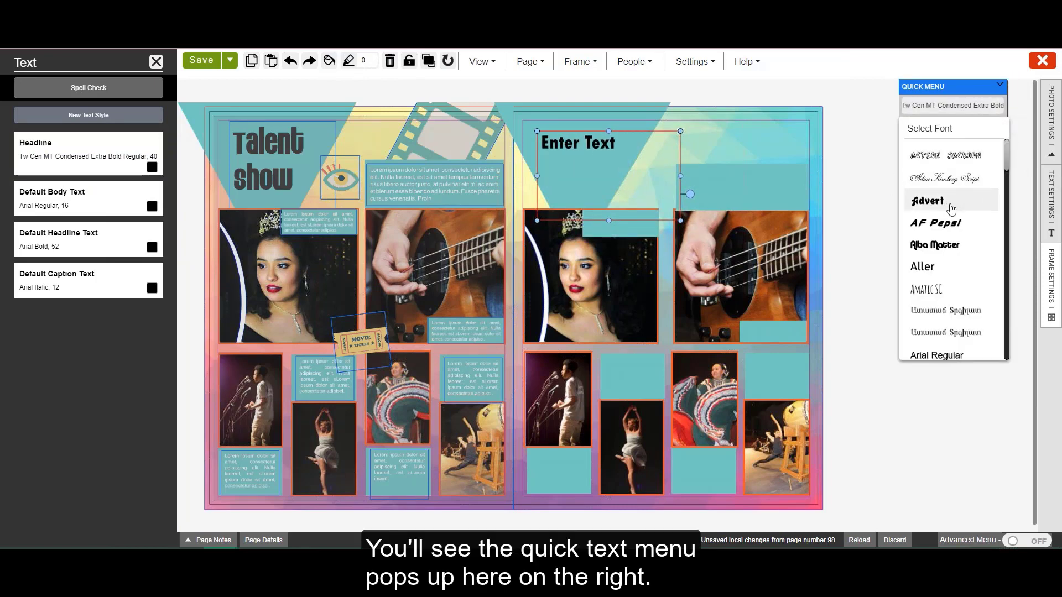
{"action": "scroll", "coordinate": [949, 211], "scroll_direction": "down", "scroll_amount": 4}
{"action": "scroll", "coordinate": [950, 212], "scroll_direction": "down", "scroll_amount": 3}
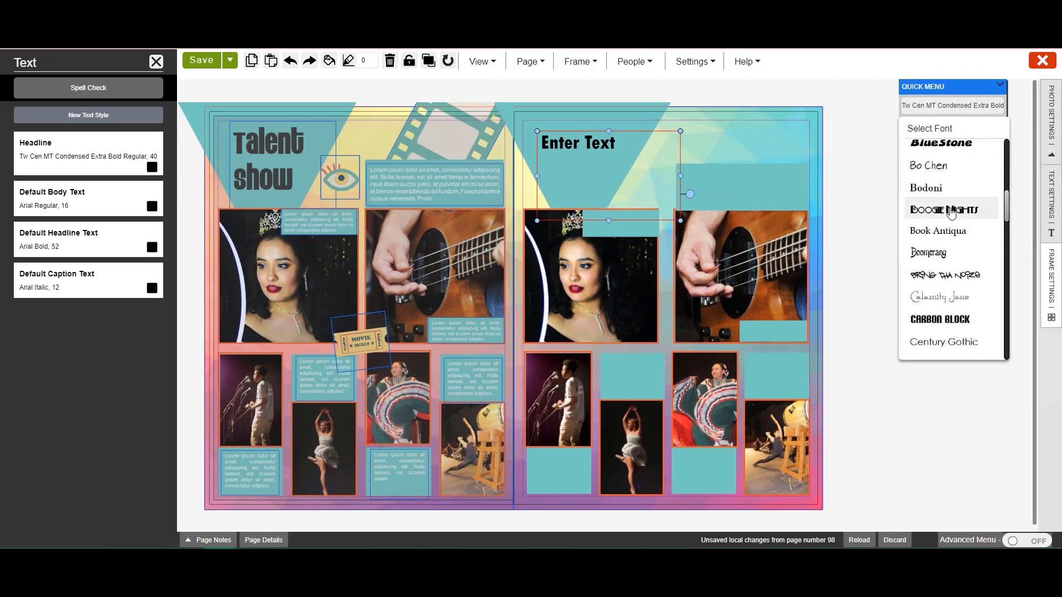
{"action": "scroll", "coordinate": [952, 205], "scroll_direction": "down", "scroll_amount": 3}
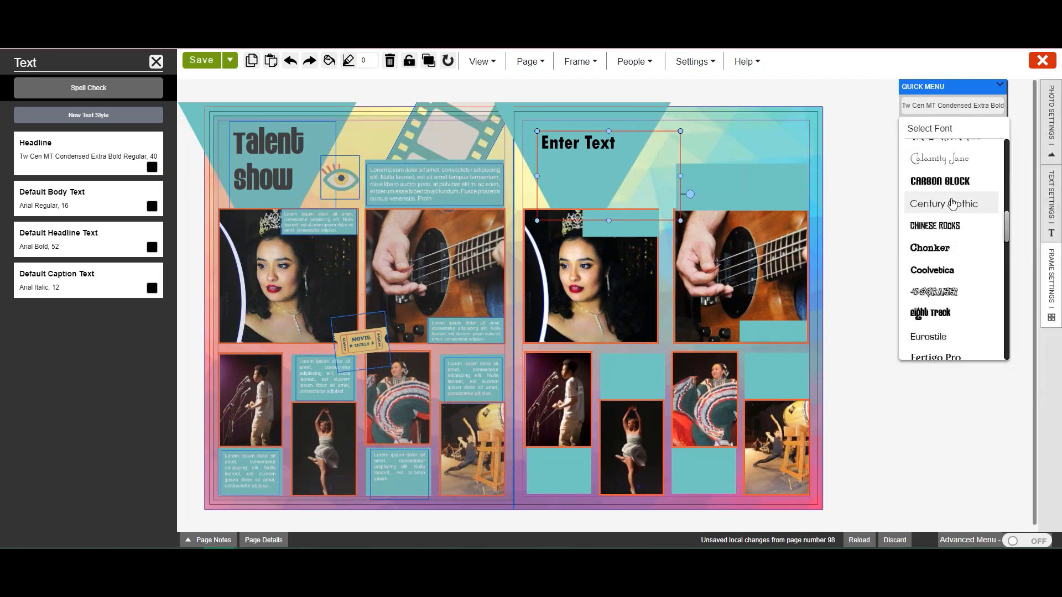
{"action": "left_click", "coordinate": [921, 313]}
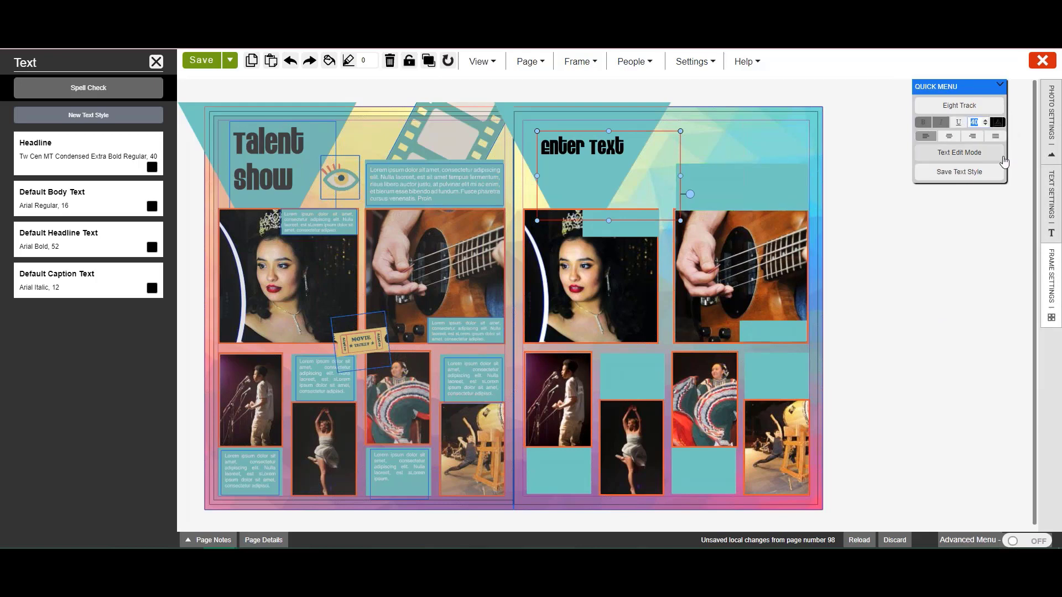
{"action": "type", "text": "50"}
{"action": "left_click", "coordinate": [948, 136]}
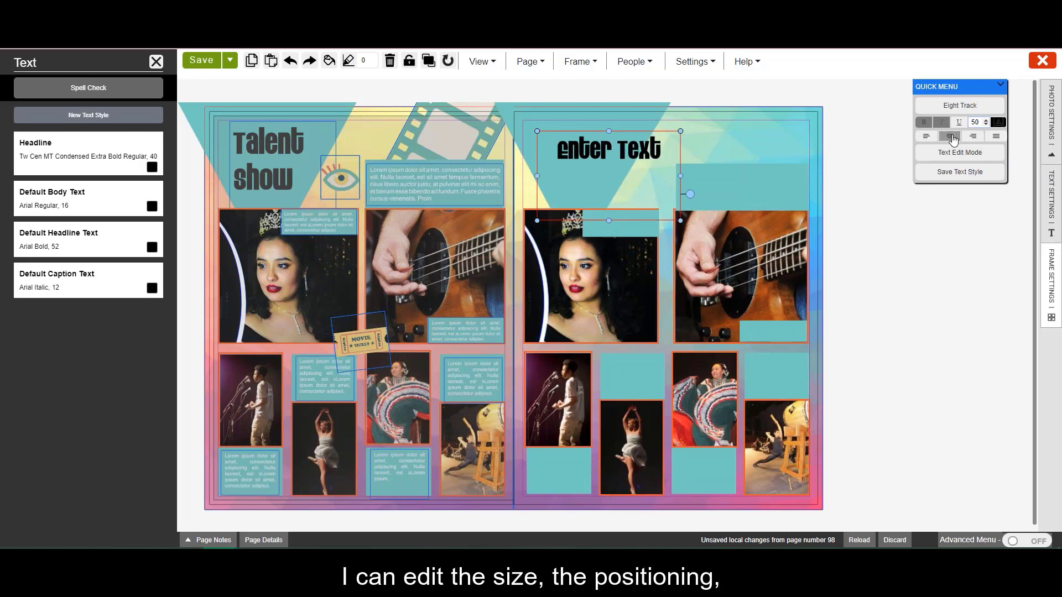
{"action": "left_click_drag", "start_coordinate": [591, 142], "coordinate": [564, 136]}
Replace the placeholder with 'Talent' and 'show' on two lines at size 65, fitting the frame
{"action": "left_click_drag", "start_coordinate": [629, 145], "coordinate": [506, 132]}
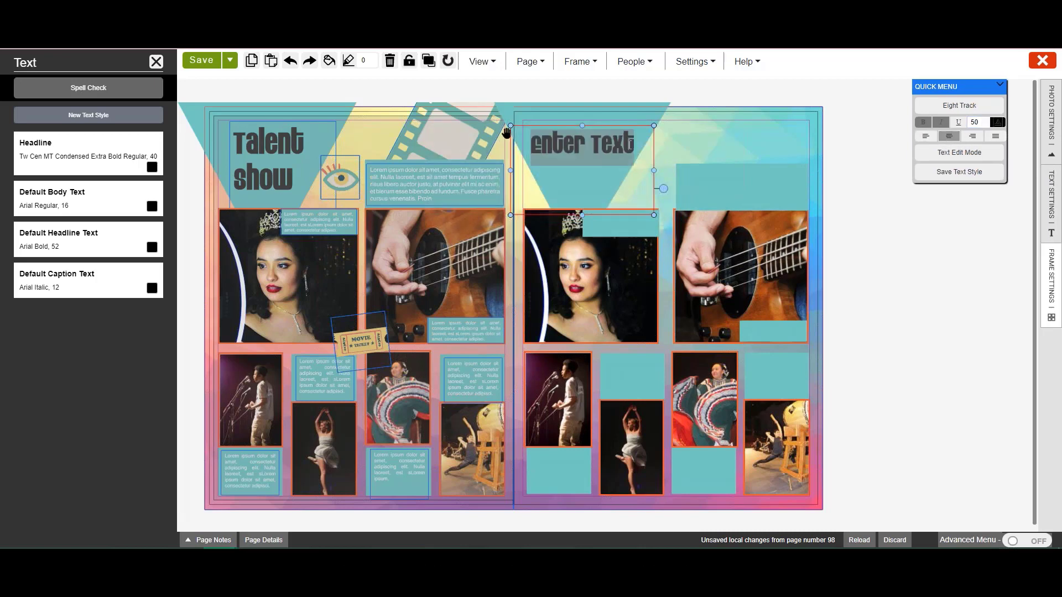
{"action": "type", "text": "Ta"}
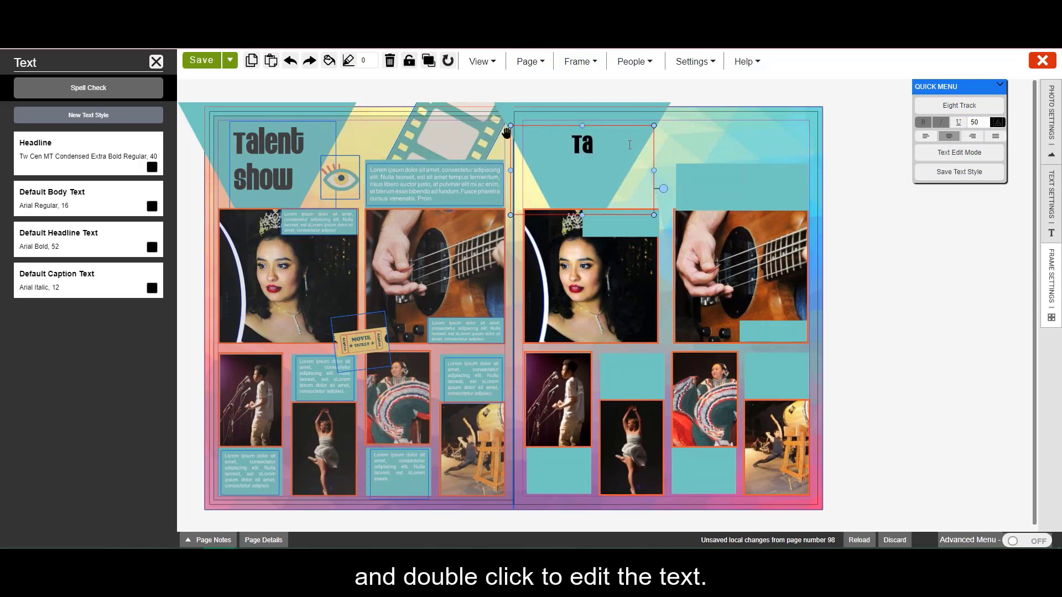
{"action": "type", "text": "lent"}
{"action": "key", "text": "Return"}
{"action": "type", "text": "show"}
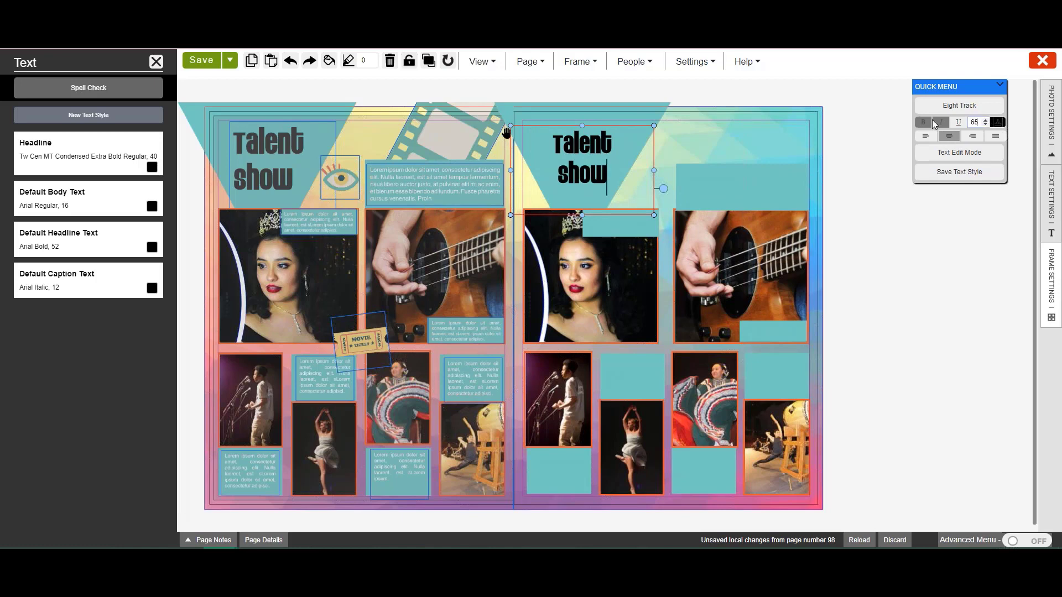
{"action": "type", "text": "65"}
{"action": "key", "text": "Return"}
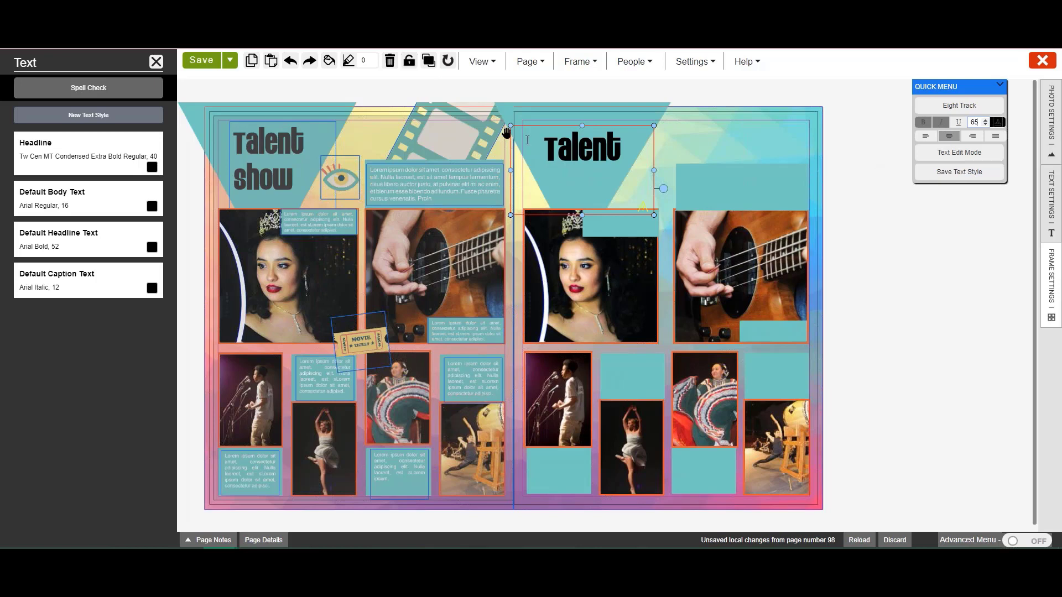
{"action": "left_click_drag", "start_coordinate": [507, 133], "coordinate": [504, 122]}
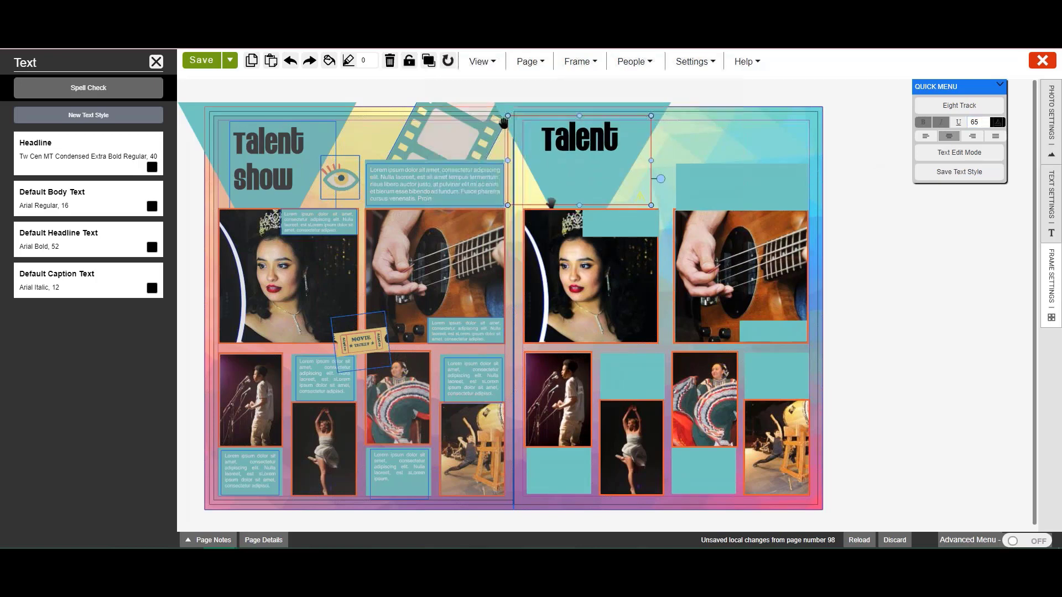
{"action": "left_click_drag", "start_coordinate": [577, 207], "coordinate": [578, 218]}
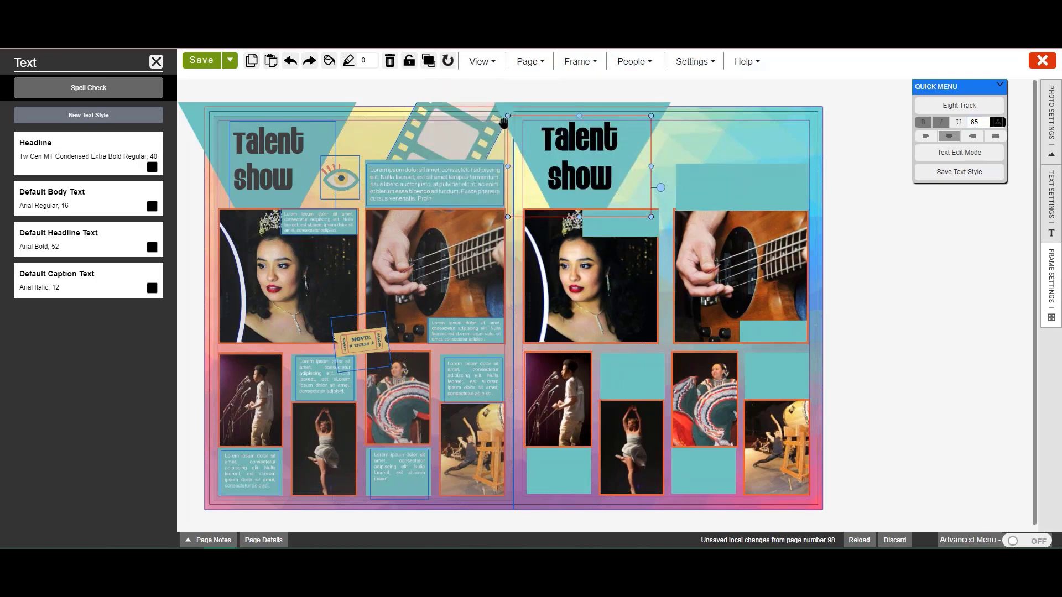
{"action": "left_click_drag", "start_coordinate": [578, 217], "coordinate": [578, 211]}
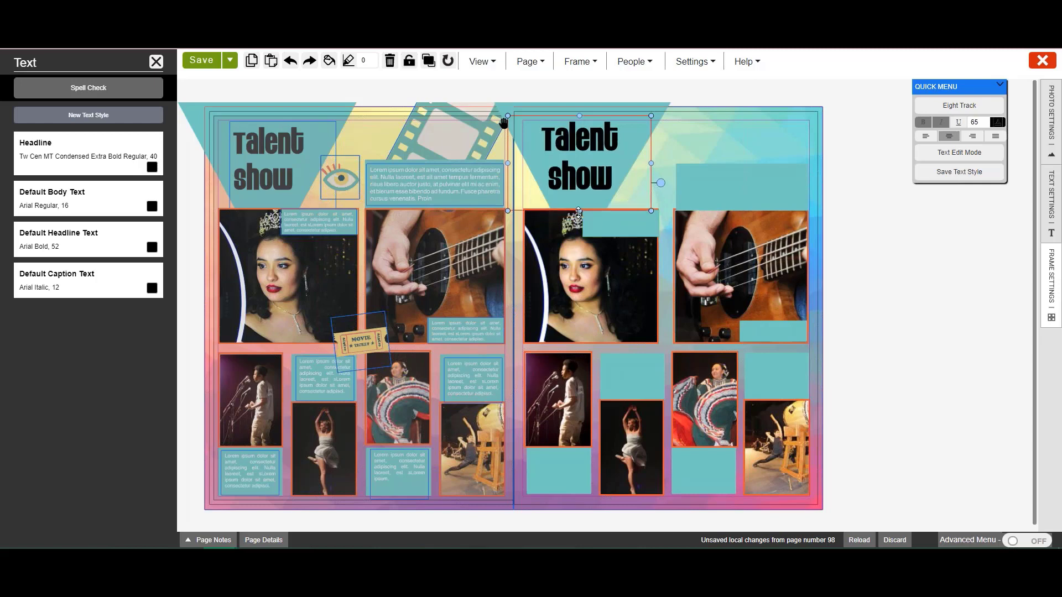
Place a Default Body Text frame sized to fit inside the top-right aqua box
{"action": "left_click", "coordinate": [46, 209]}
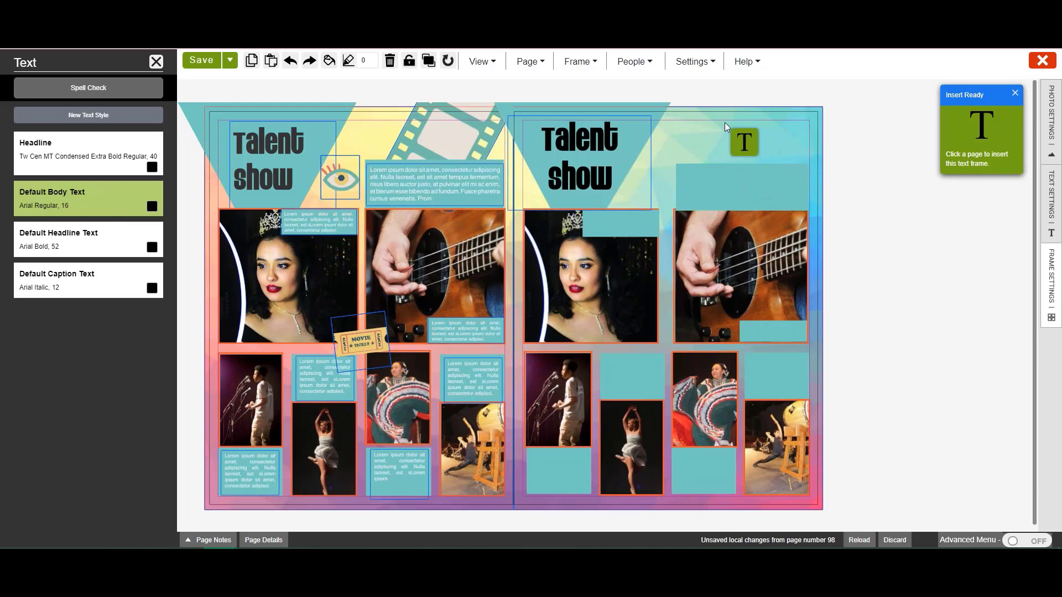
{"action": "left_click", "coordinate": [734, 127]}
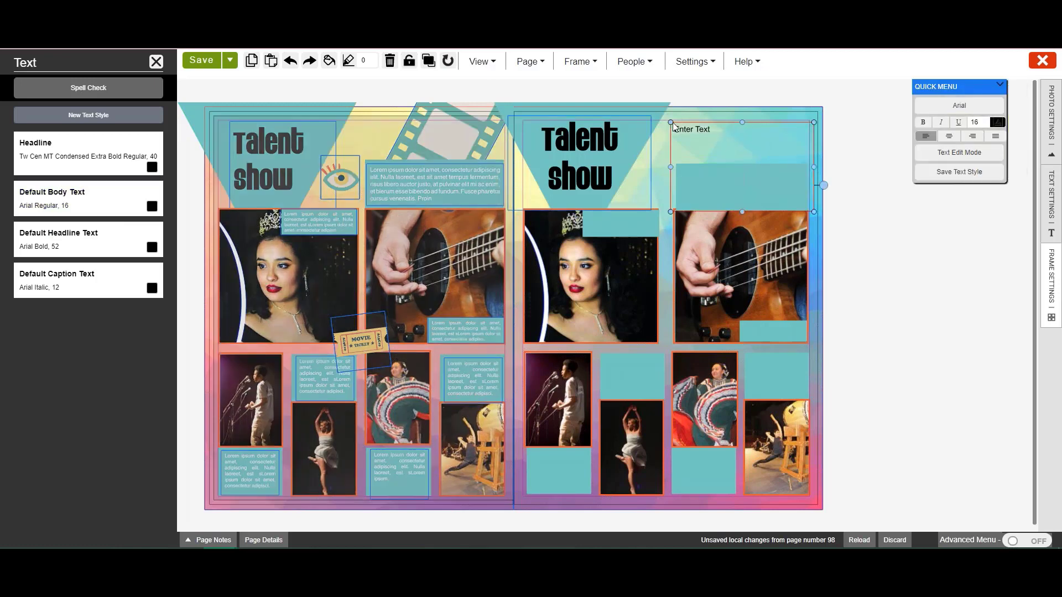
{"action": "left_click_drag", "start_coordinate": [680, 143], "coordinate": [678, 165]}
{"action": "left_click_drag", "start_coordinate": [801, 207], "coordinate": [803, 208]}
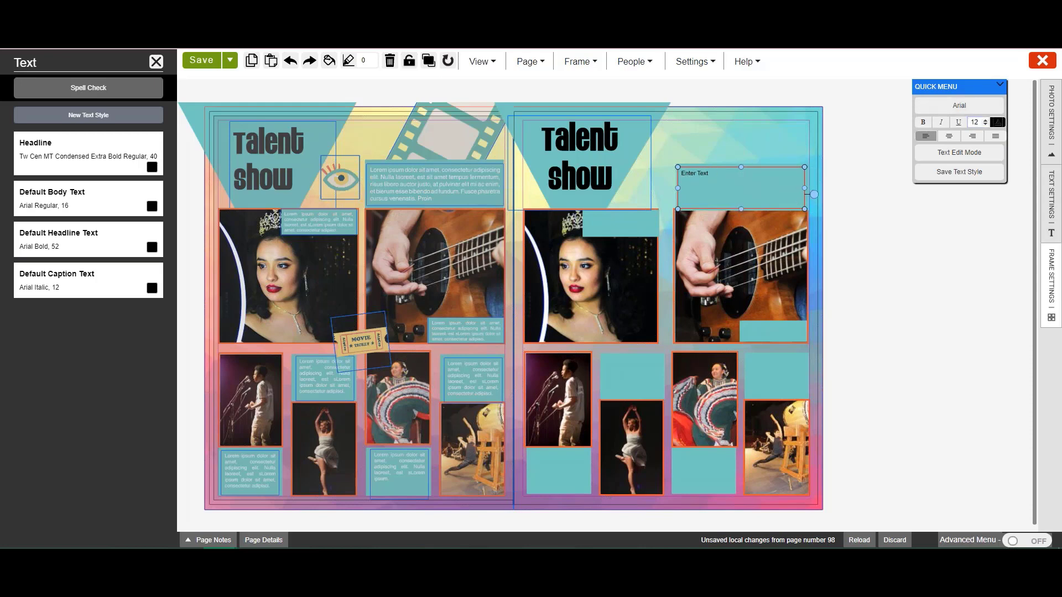
Set the body text colour to white and the font to Helvetica LT
{"action": "left_click", "coordinate": [997, 124]}
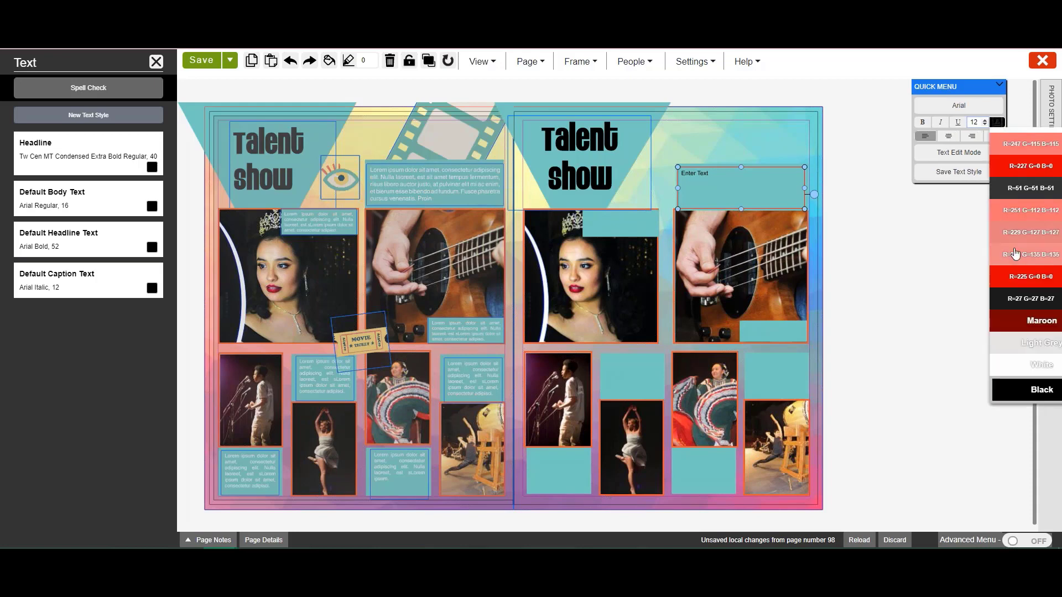
{"action": "left_click", "coordinate": [1029, 395]}
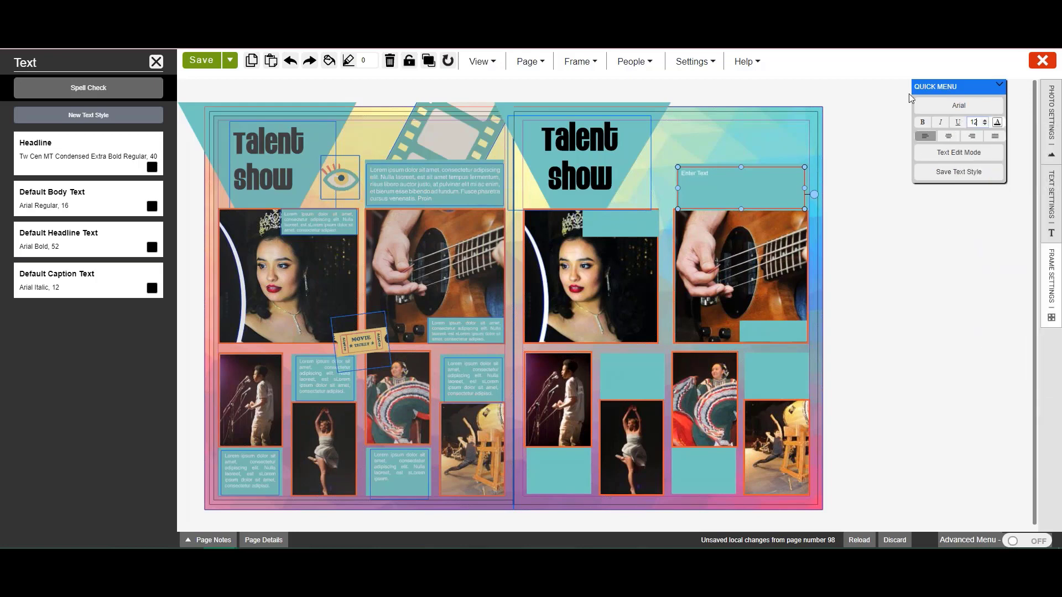
{"action": "left_click", "coordinate": [958, 105]}
{"action": "scroll", "coordinate": [967, 210], "scroll_direction": "down", "scroll_amount": 2}
{"action": "scroll", "coordinate": [975, 224], "scroll_direction": "down", "scroll_amount": 3}
{"action": "left_click", "coordinate": [947, 305]}
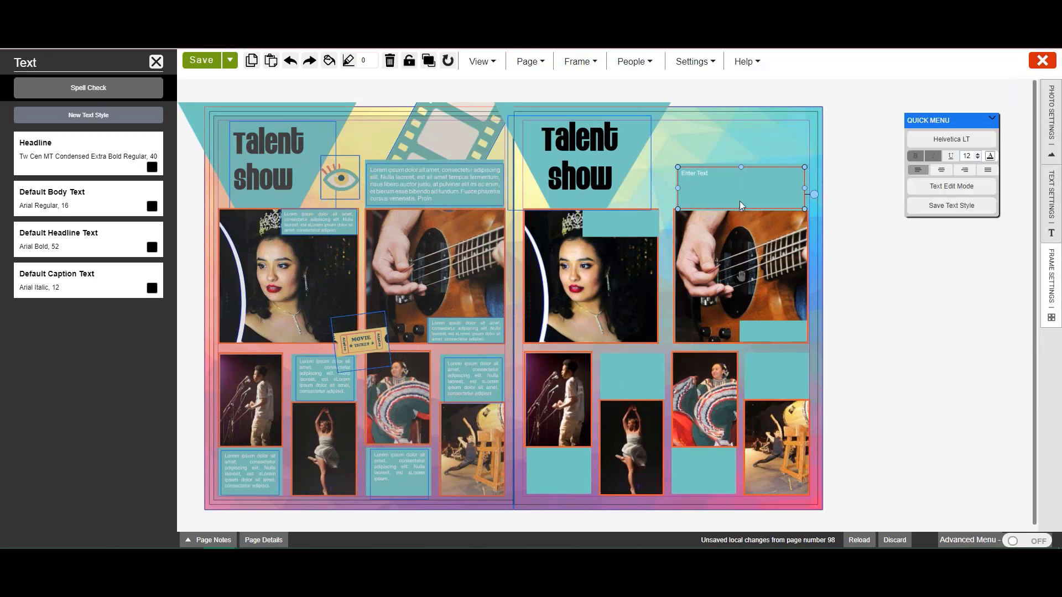
Copy the top text box onto the portrait photo and shrink it to caption size
{"action": "right_click", "coordinate": [718, 177]}
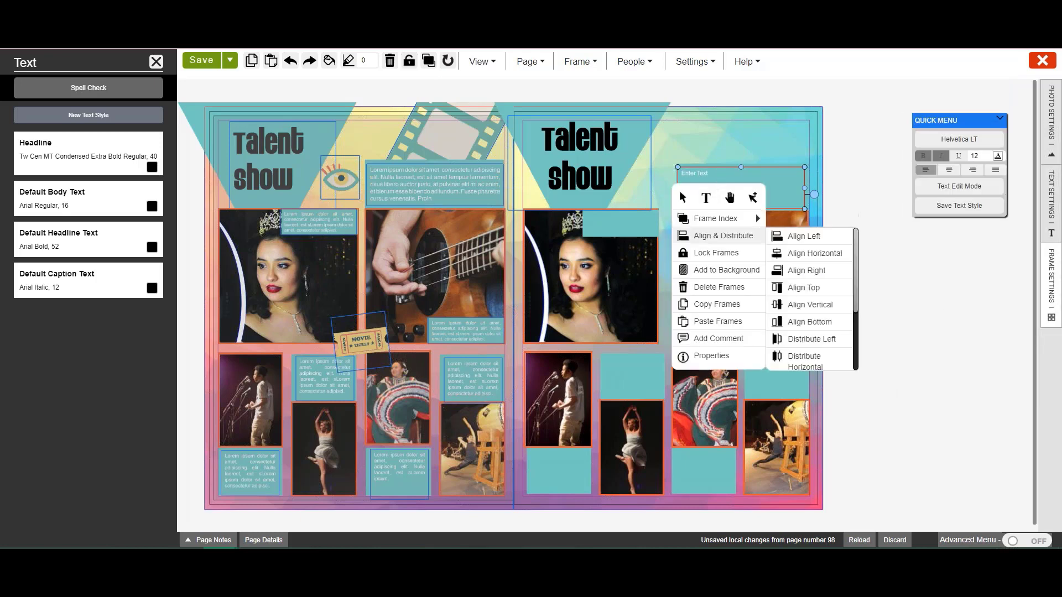
{"action": "left_click", "coordinate": [702, 304]}
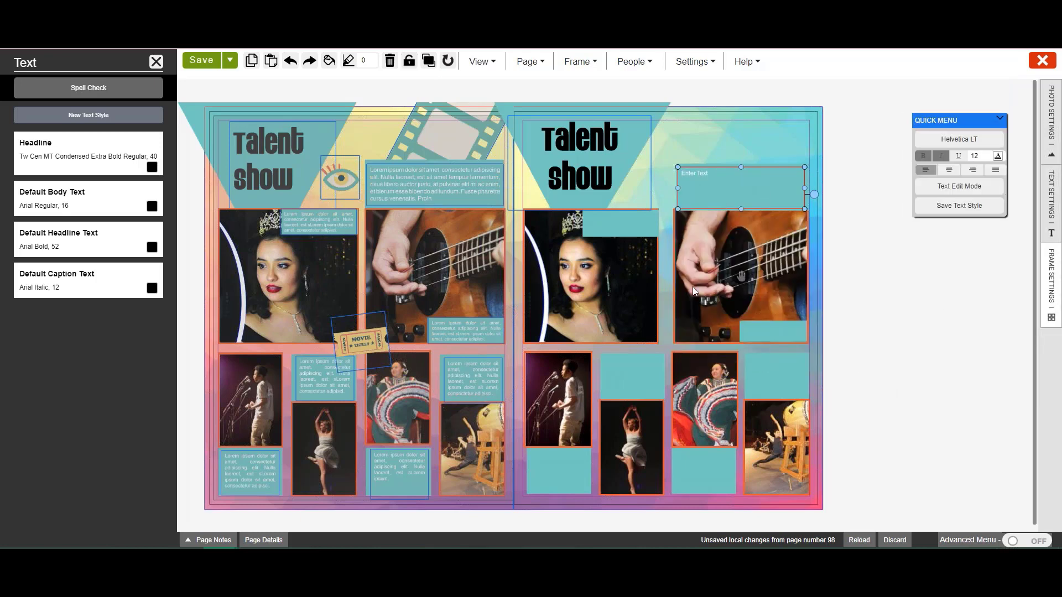
{"action": "right_click", "coordinate": [624, 224]}
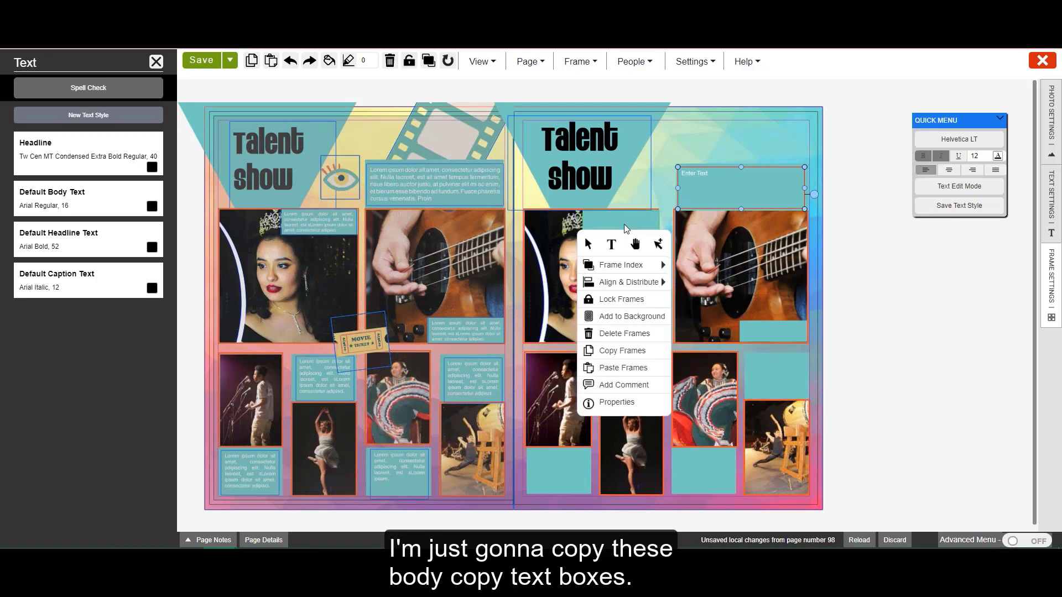
{"action": "left_click", "coordinate": [633, 369]}
{"action": "left_click_drag", "start_coordinate": [703, 193], "coordinate": [598, 226]}
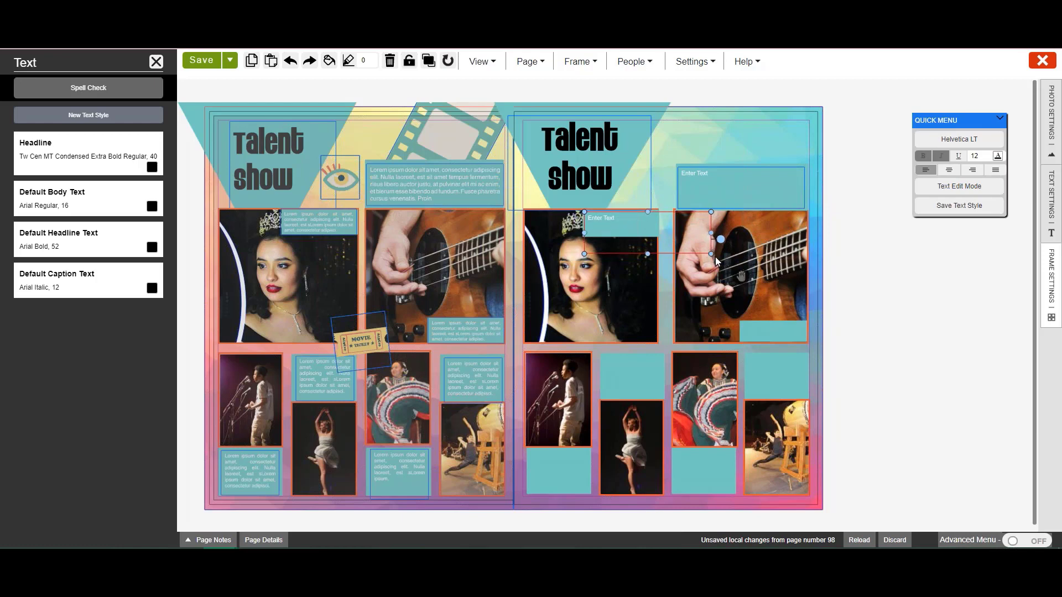
{"action": "left_click_drag", "start_coordinate": [712, 254], "coordinate": [654, 235]}
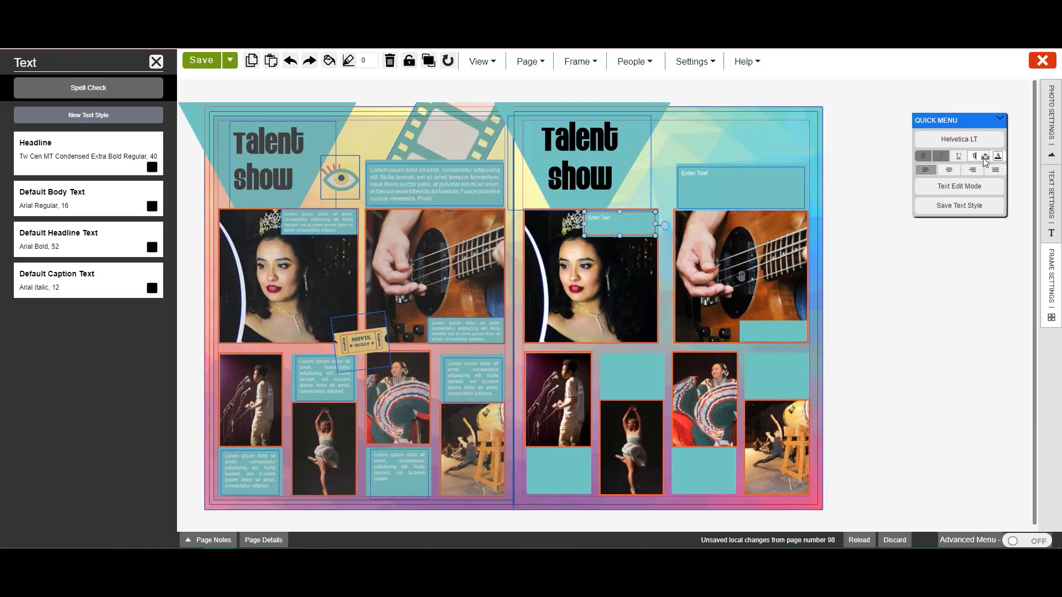
Paste more copies of the small text box and move one into the empty right slot
{"action": "right_click", "coordinate": [604, 227]}
{"action": "left_click", "coordinate": [588, 357]}
{"action": "right_click", "coordinate": [783, 323]}
{"action": "left_click", "coordinate": [763, 467]}
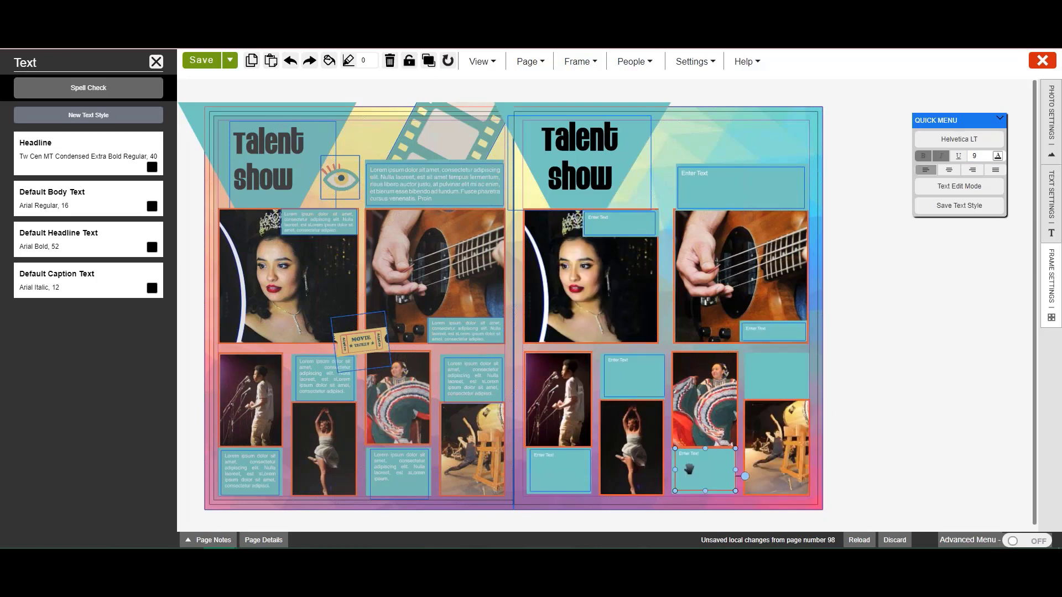
{"action": "right_click", "coordinate": [687, 470]}
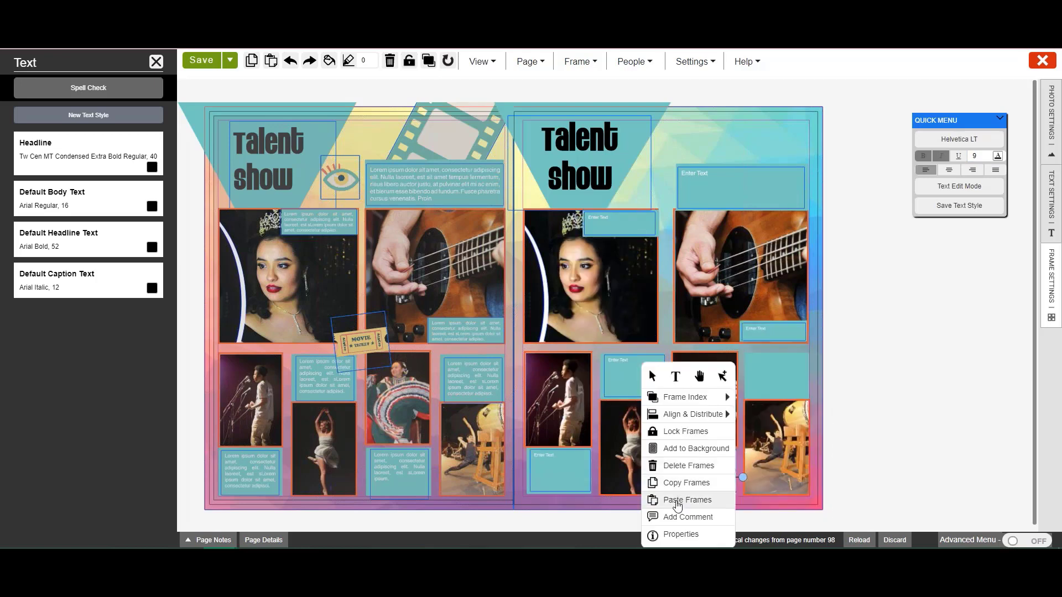
{"action": "left_click", "coordinate": [686, 500]}
{"action": "left_click_drag", "start_coordinate": [560, 468], "coordinate": [762, 362]}
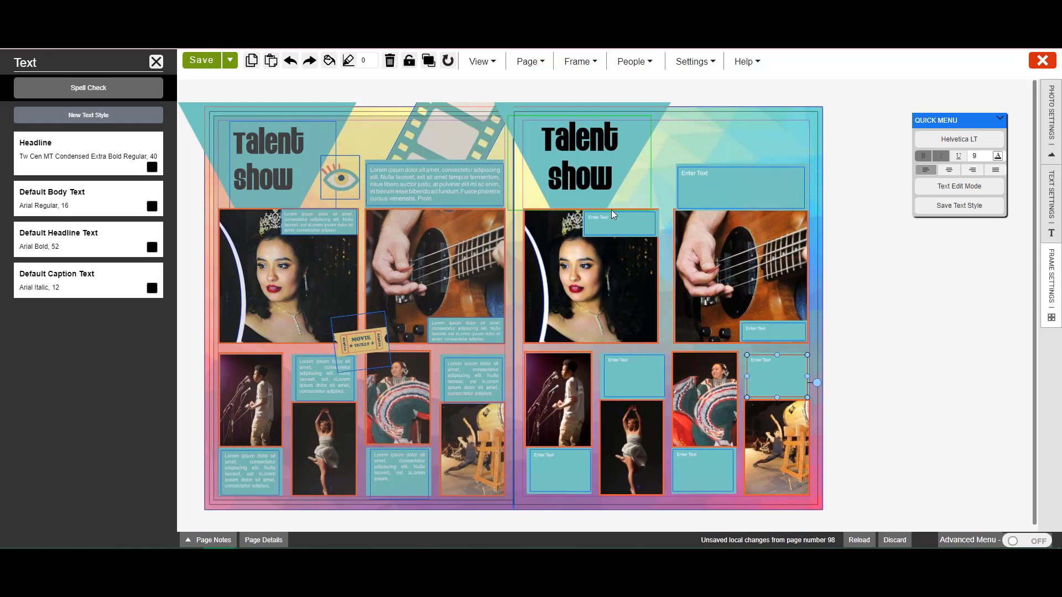
{"action": "left_click", "coordinate": [156, 63]}
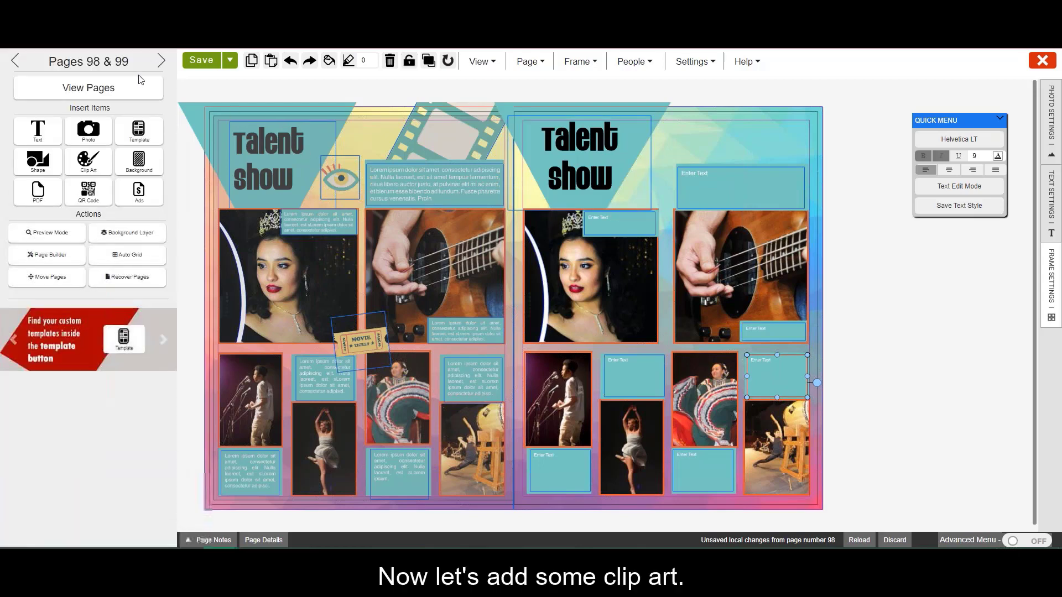
Insert the film-strip clip art from the Hollywood category onto the right page
{"action": "left_click", "coordinate": [88, 161]}
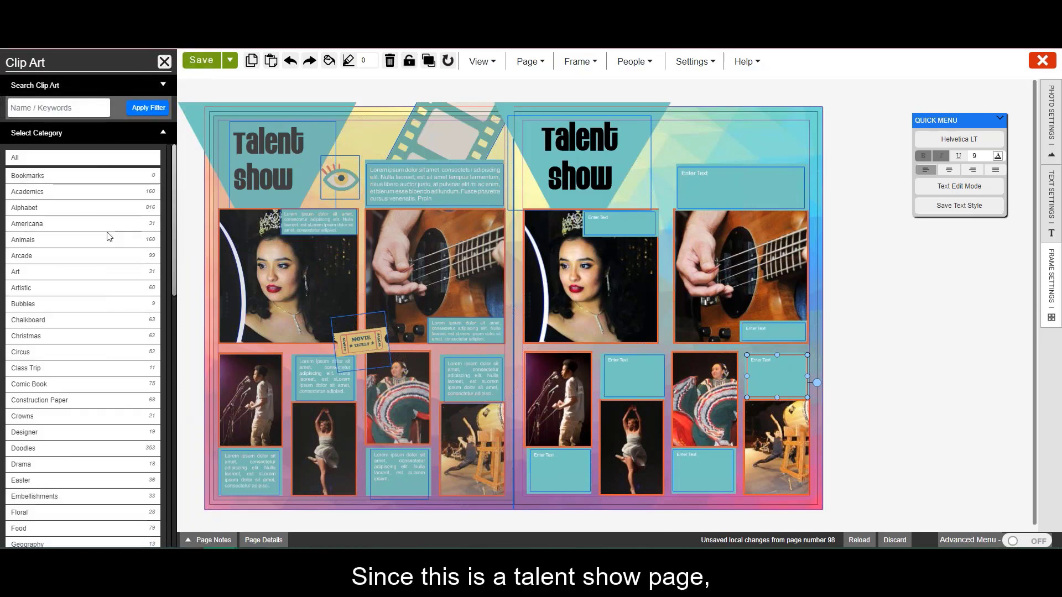
{"action": "scroll", "coordinate": [58, 315], "scroll_direction": "down", "scroll_amount": 3}
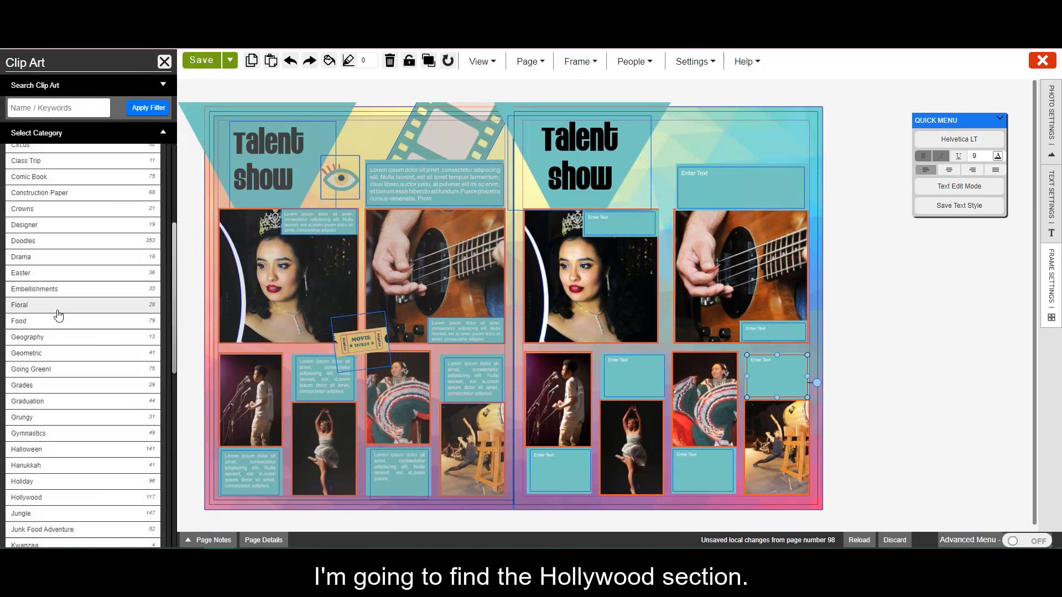
{"action": "scroll", "coordinate": [59, 309], "scroll_direction": "down", "scroll_amount": 1}
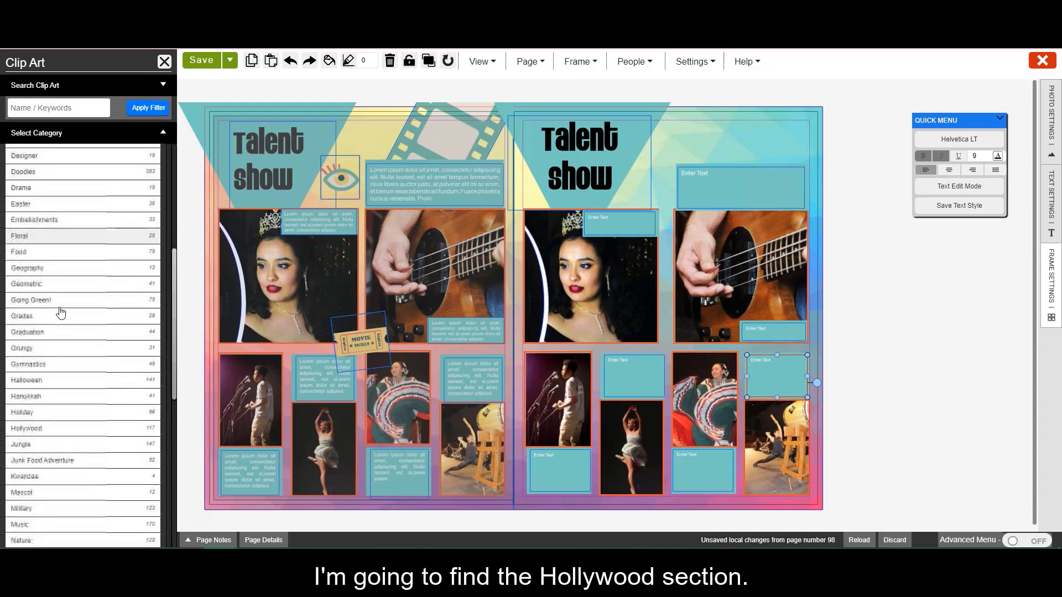
{"action": "left_click", "coordinate": [61, 428]}
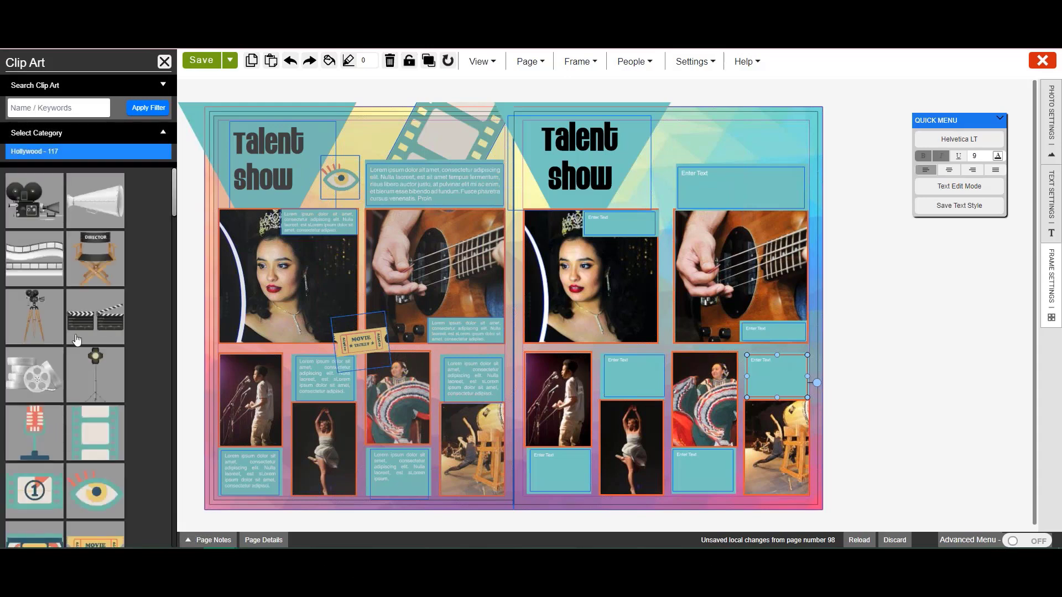
{"action": "scroll", "coordinate": [77, 340], "scroll_direction": "down", "scroll_amount": 3}
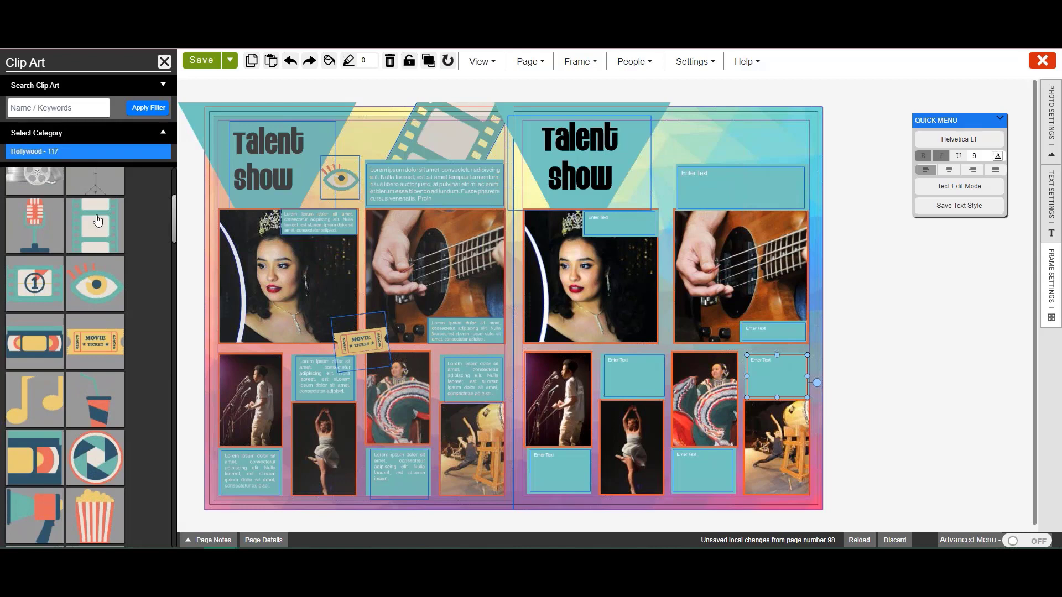
{"action": "left_click", "coordinate": [103, 240]}
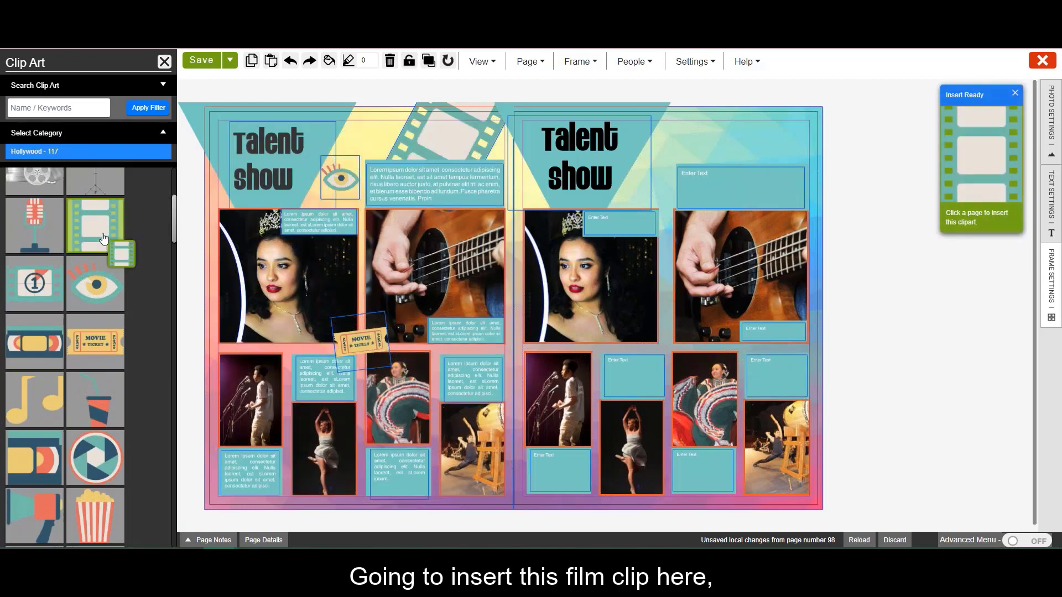
{"action": "left_click", "coordinate": [748, 132]}
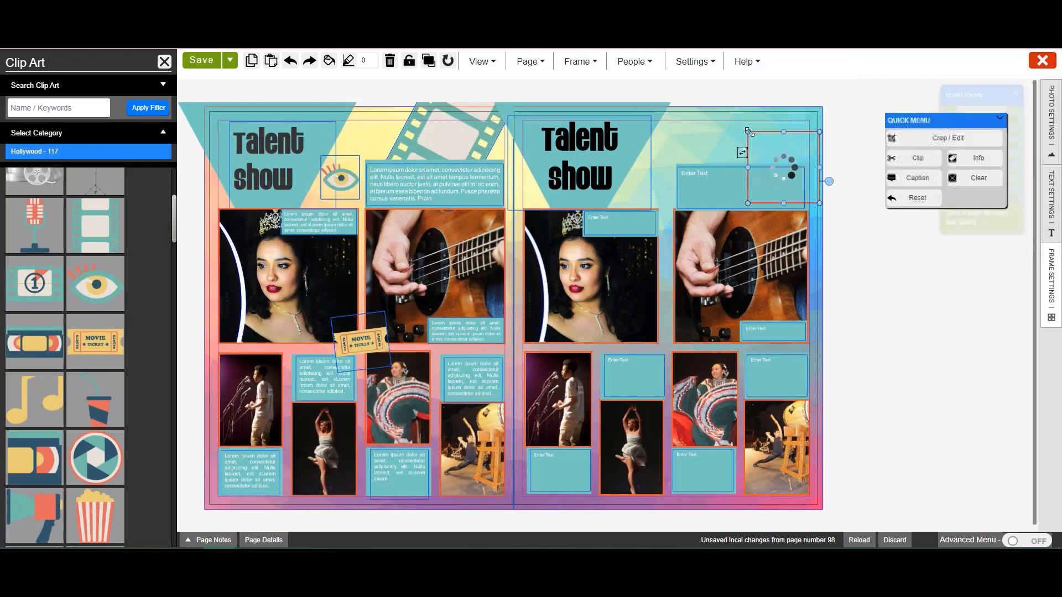
Resize and tilt the film strip at the top corner, sending it to the back
{"action": "left_click_drag", "start_coordinate": [763, 169], "coordinate": [719, 143]}
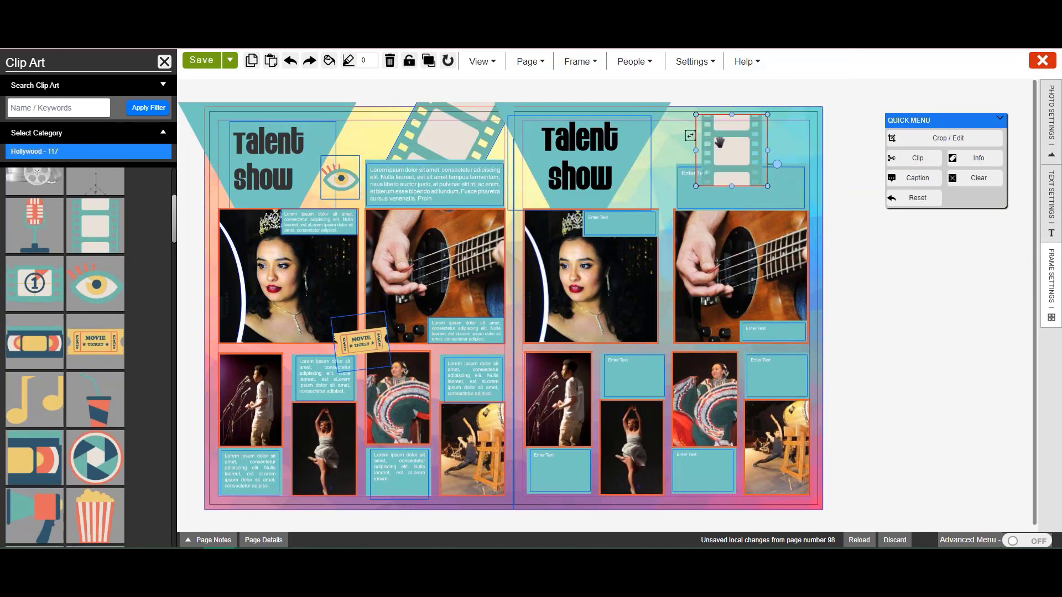
{"action": "left_click_drag", "start_coordinate": [768, 186], "coordinate": [737, 249]}
{"action": "left_click_drag", "start_coordinate": [746, 143], "coordinate": [763, 119]}
{"action": "right_click", "coordinate": [763, 119]}
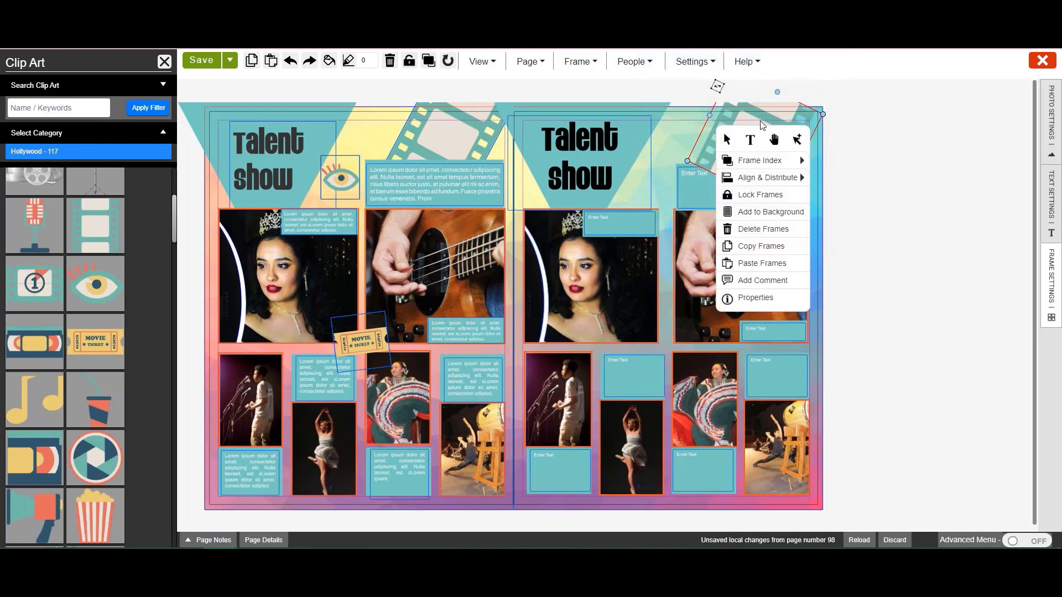
{"action": "mouse_move", "coordinate": [775, 183]}
{"action": "mouse_move", "coordinate": [774, 160]}
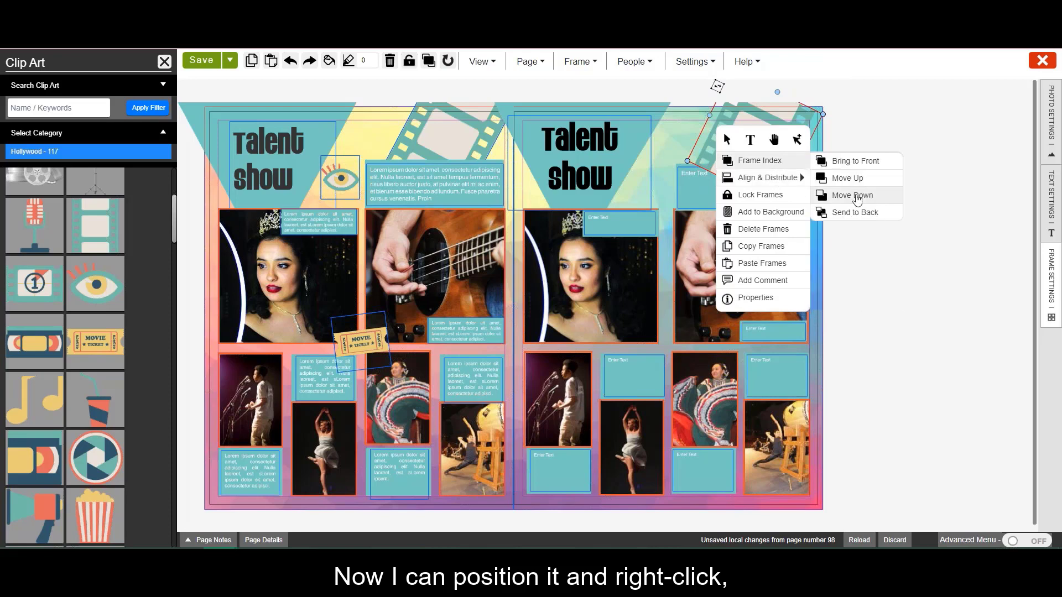
{"action": "left_click", "coordinate": [846, 212]}
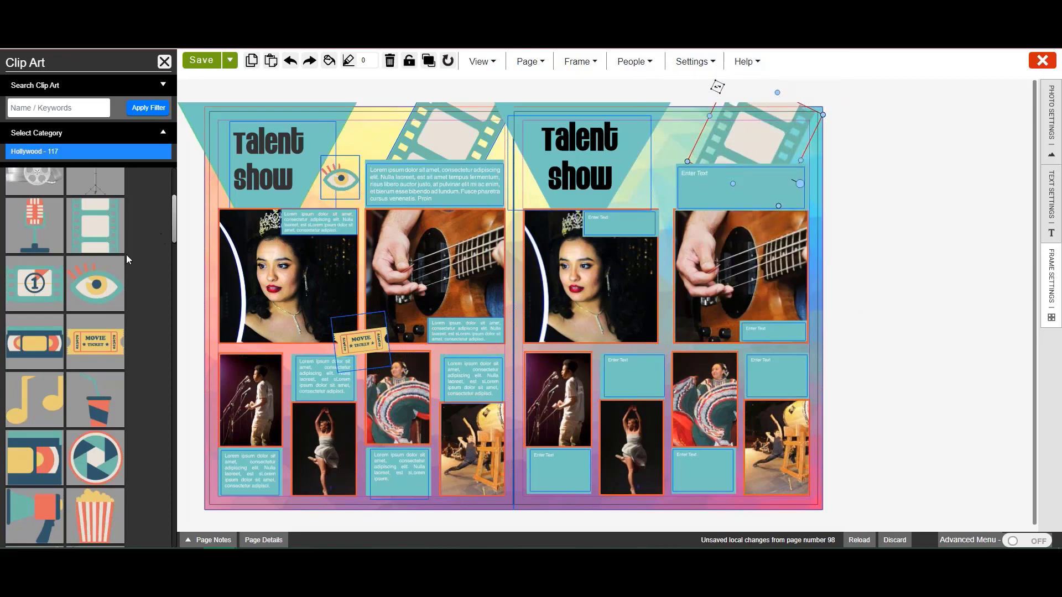
Insert the Hollywood eye clip art, shrink it, and set it beside 'show' in the headline
{"action": "left_click", "coordinate": [97, 299]}
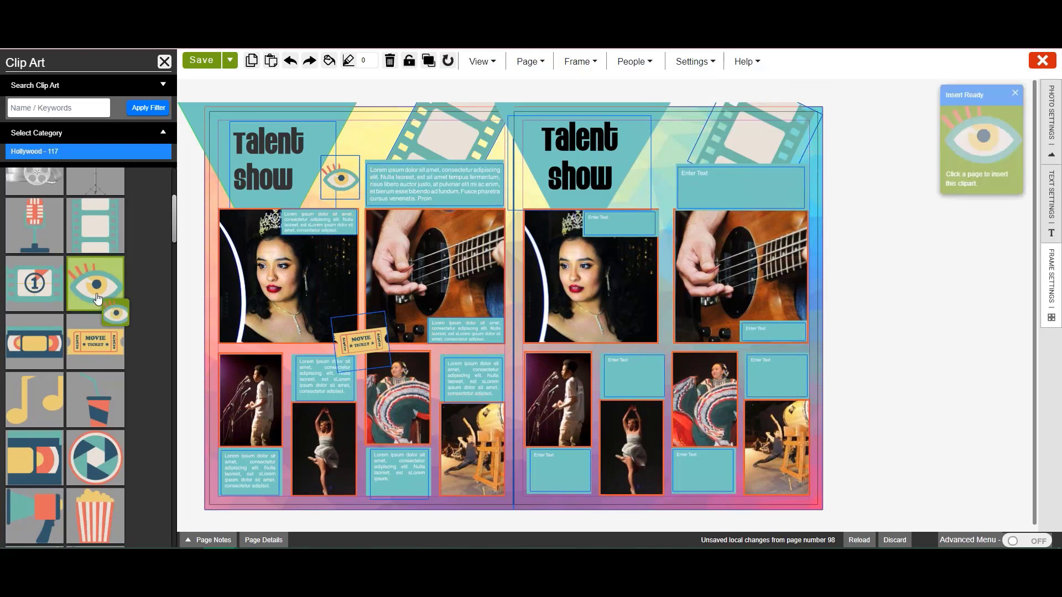
{"action": "left_click", "coordinate": [657, 164]}
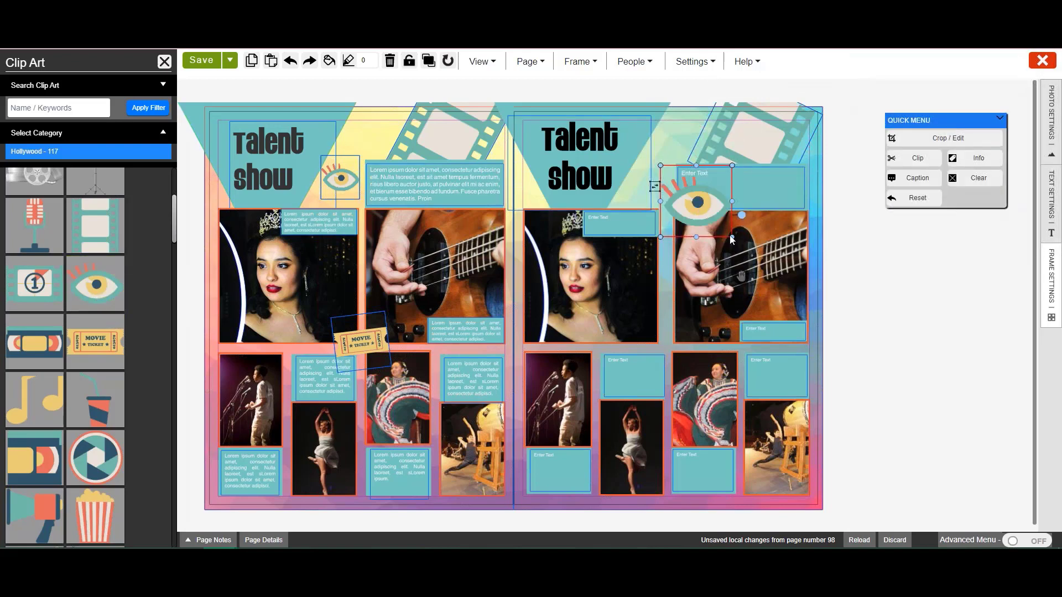
{"action": "left_click_drag", "start_coordinate": [732, 237], "coordinate": [705, 211]}
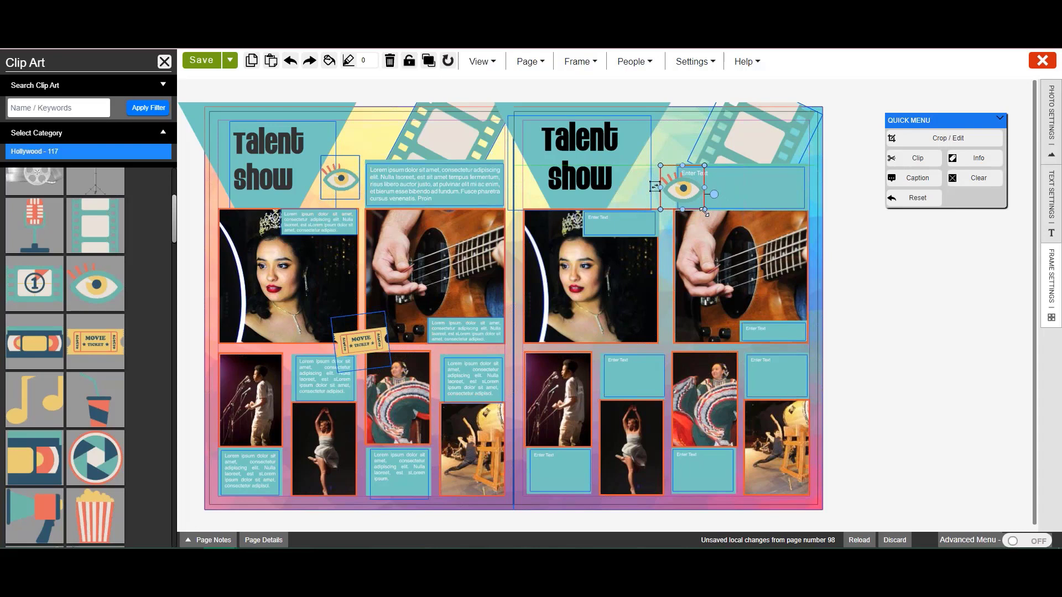
{"action": "mouse_move", "coordinate": [654, 187]}
{"action": "left_mouse_down"}
{"action": "mouse_move", "coordinate": [615, 183]}
{"action": "mouse_move", "coordinate": [648, 186]}
{"action": "left_mouse_up"}
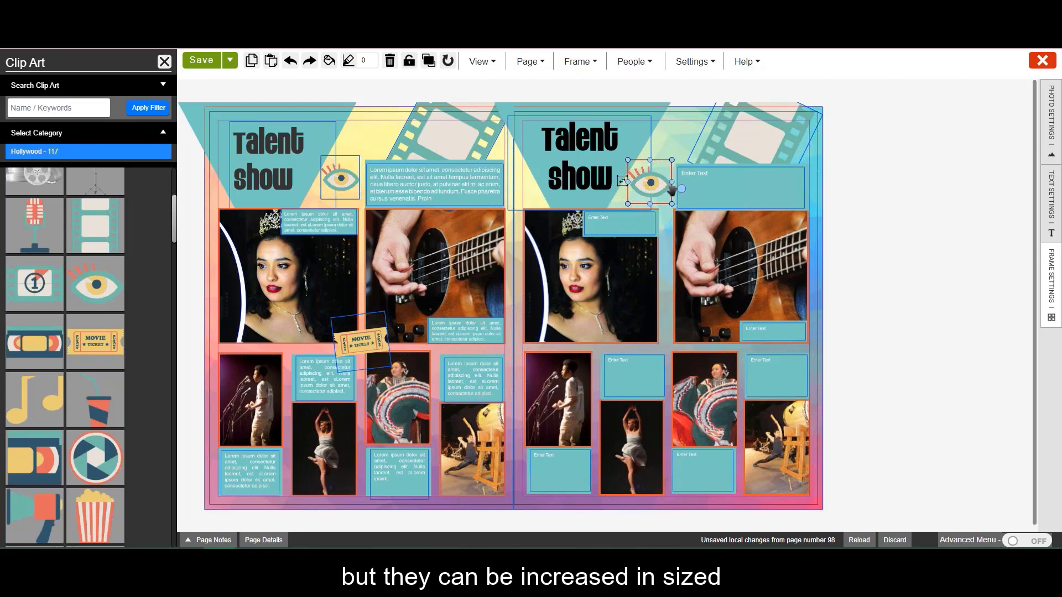